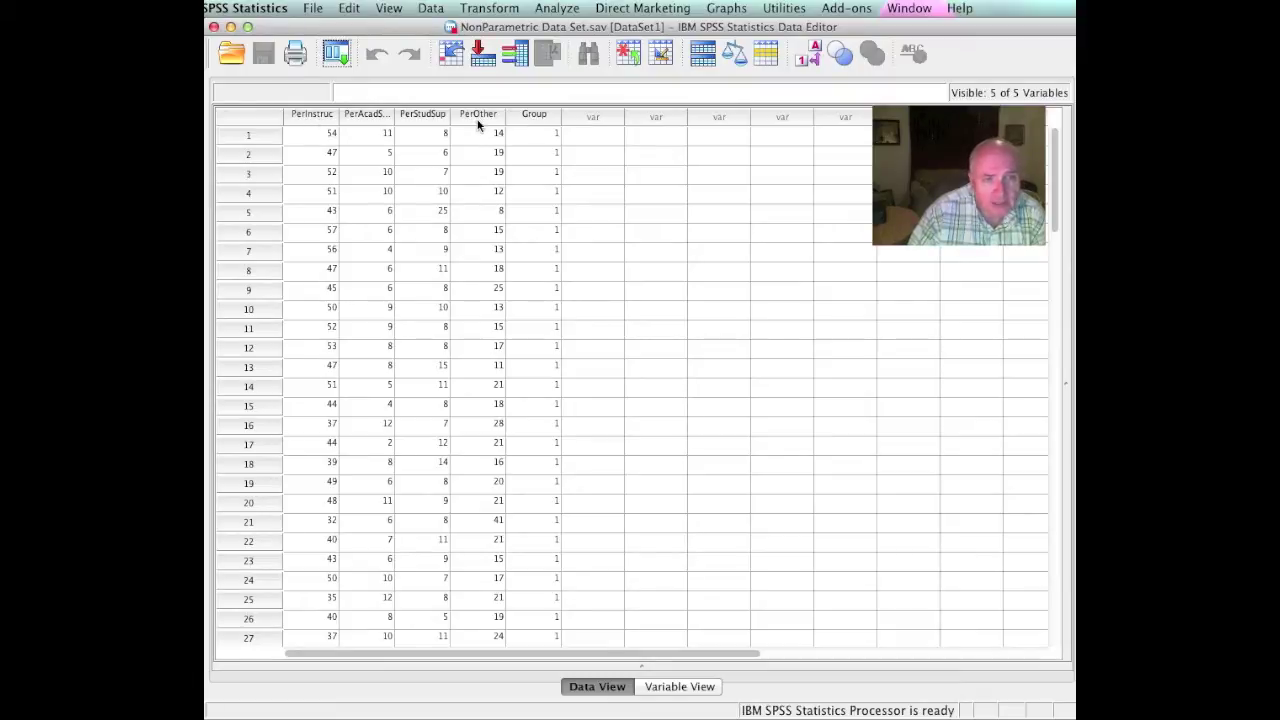
# Start a Frequencies analysis and add PerInstruc, PerAcadSupt, PerStudSup and PerOther as variables
pyautogui.click(553, 9)
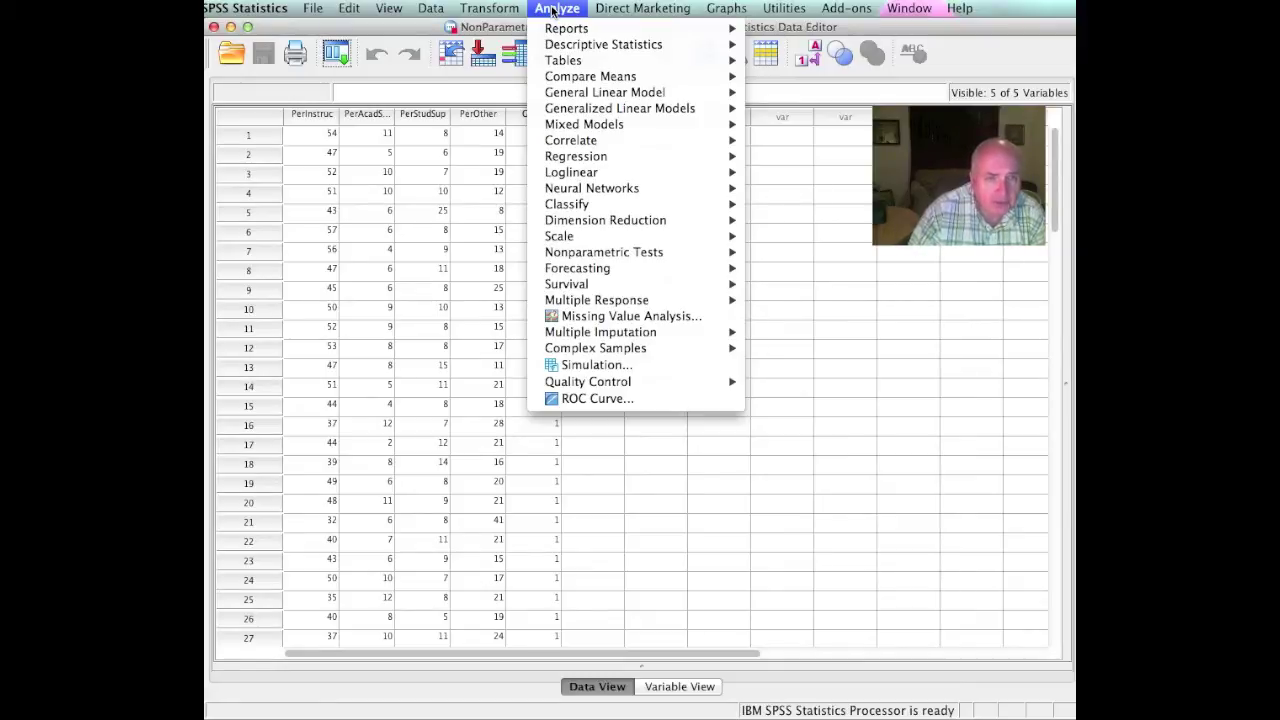
pyautogui.moveTo(565, 45)
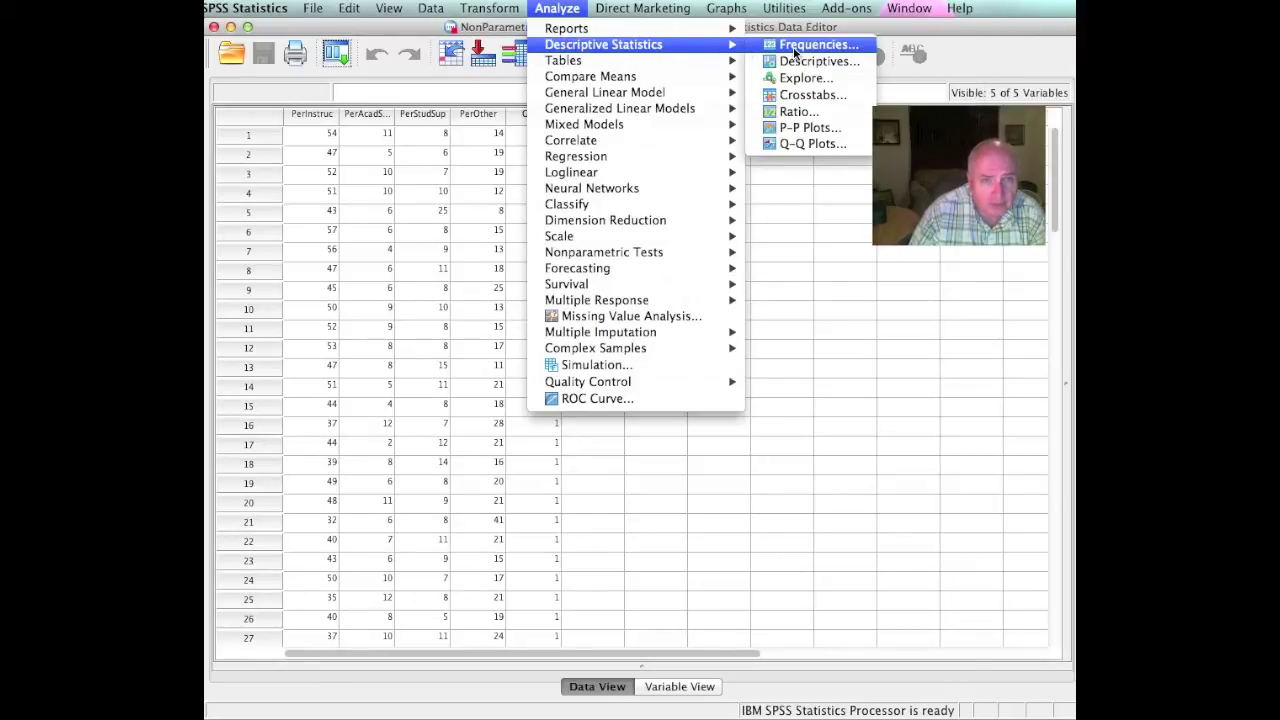
pyautogui.click(795, 46)
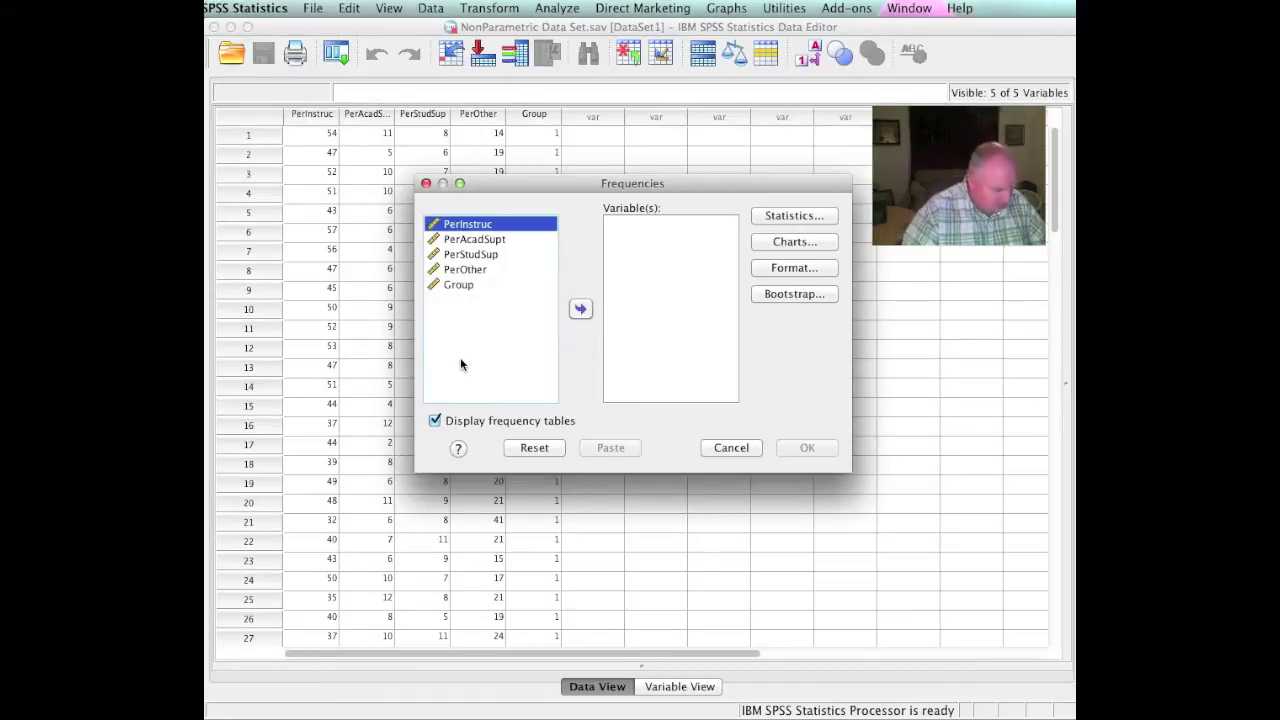
pyautogui.hotkey('shift', 'Down')
pyautogui.hotkey('shift', 'Down')
pyautogui.hotkey('shift', 'Down')
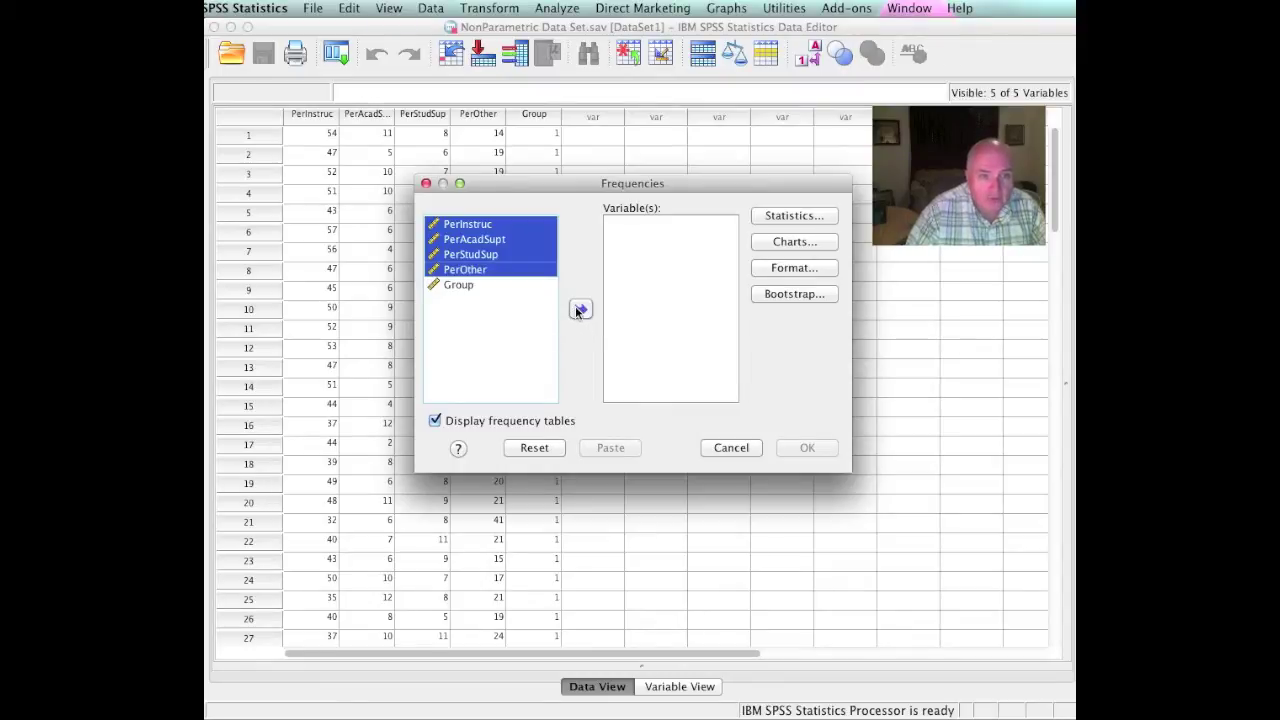
pyautogui.click(580, 310)
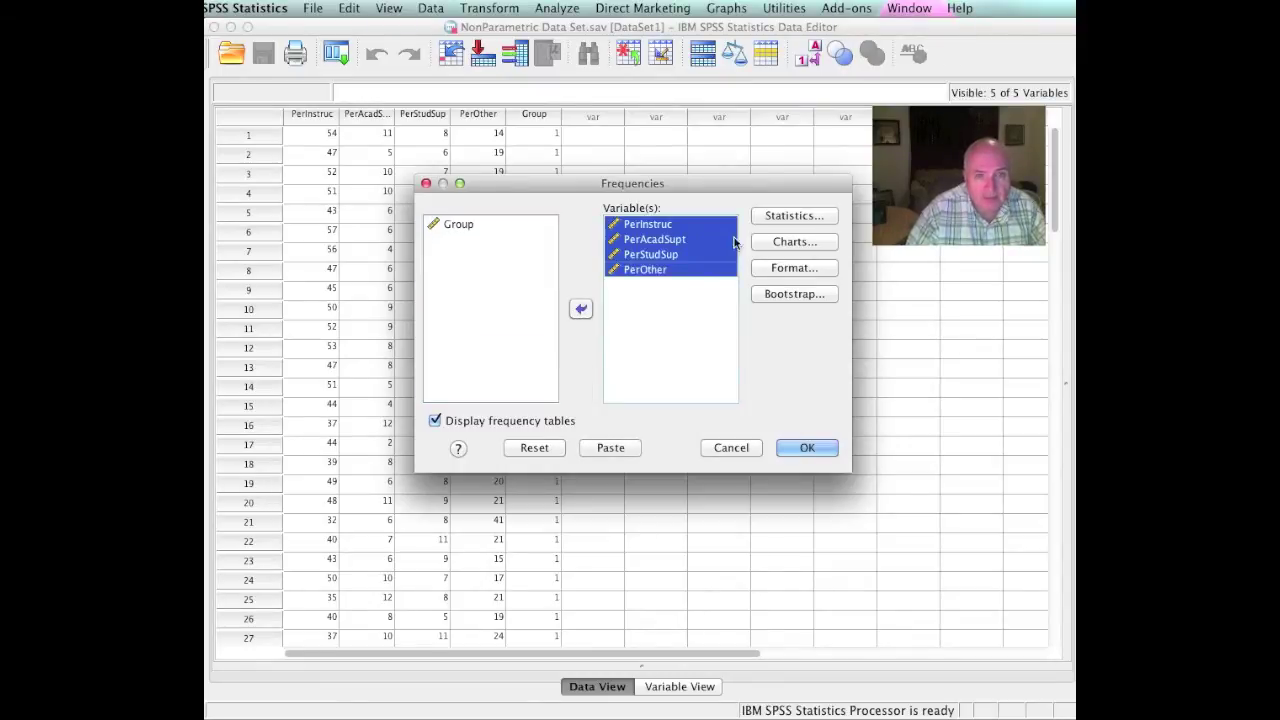
# Request mean, median, mode, skewness and kurtosis as Frequencies statistics
pyautogui.click(778, 218)
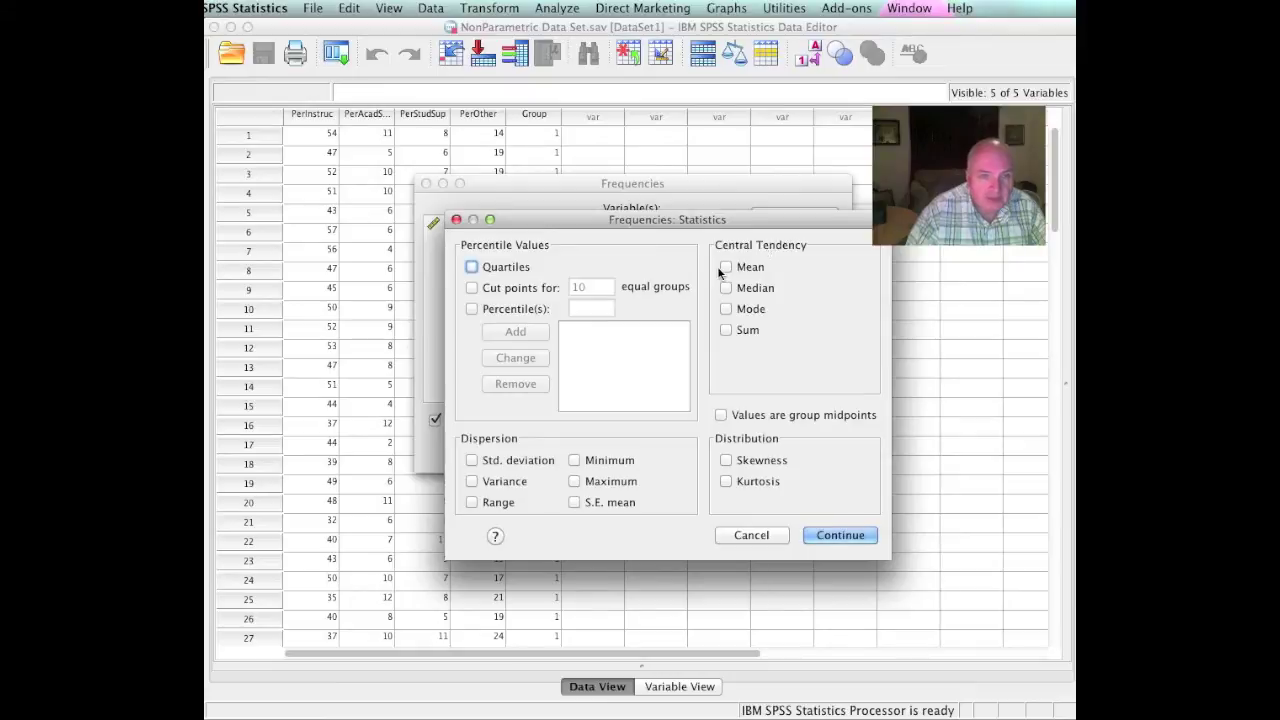
pyautogui.click(726, 267)
pyautogui.click(726, 288)
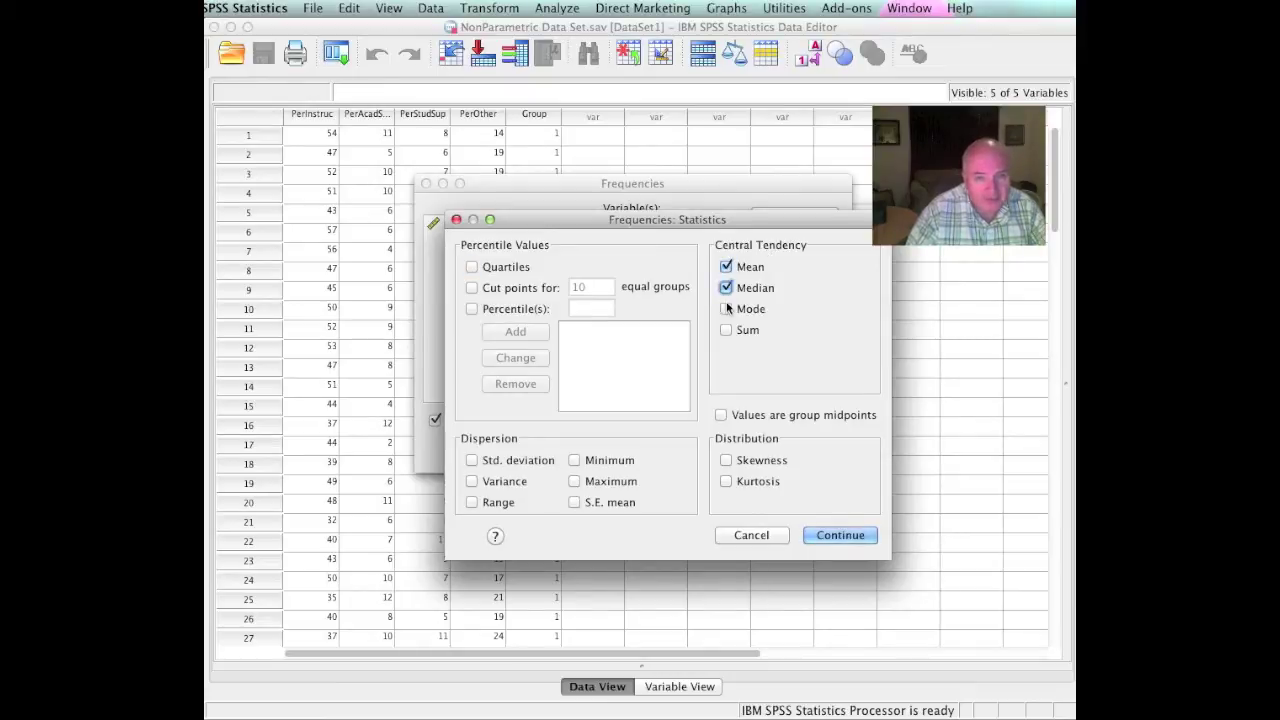
pyautogui.click(726, 309)
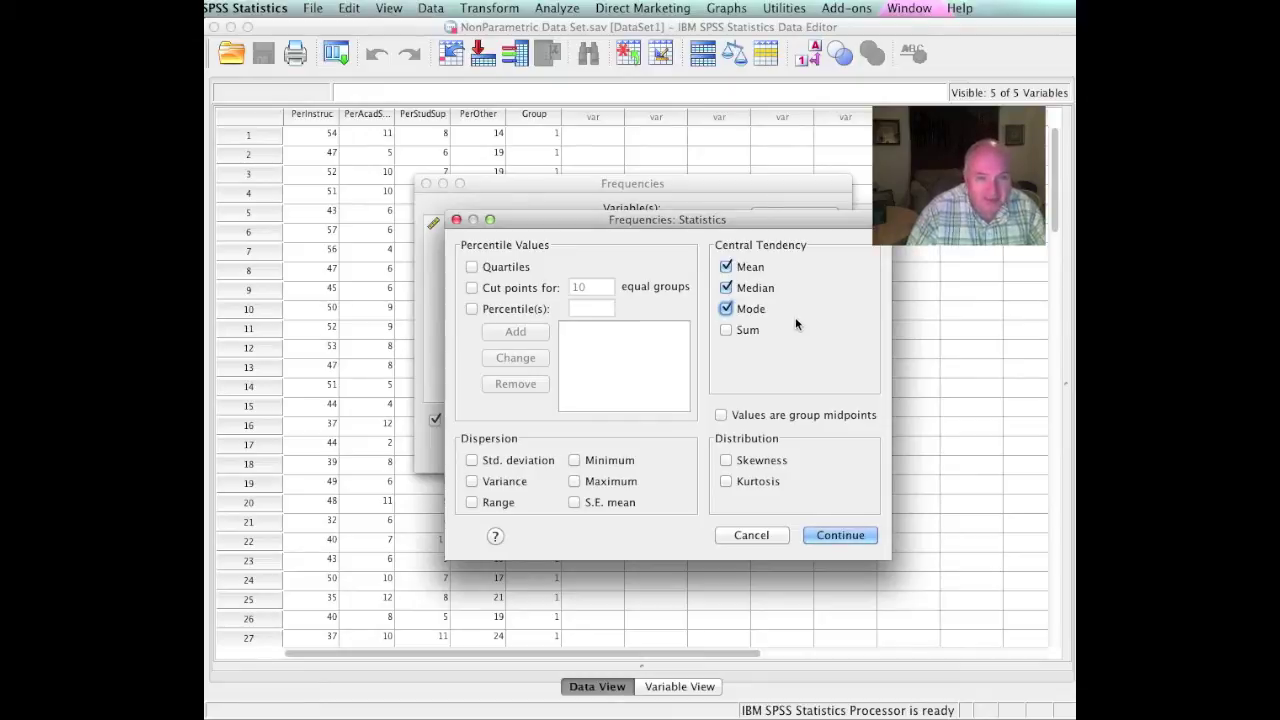
pyautogui.click(726, 460)
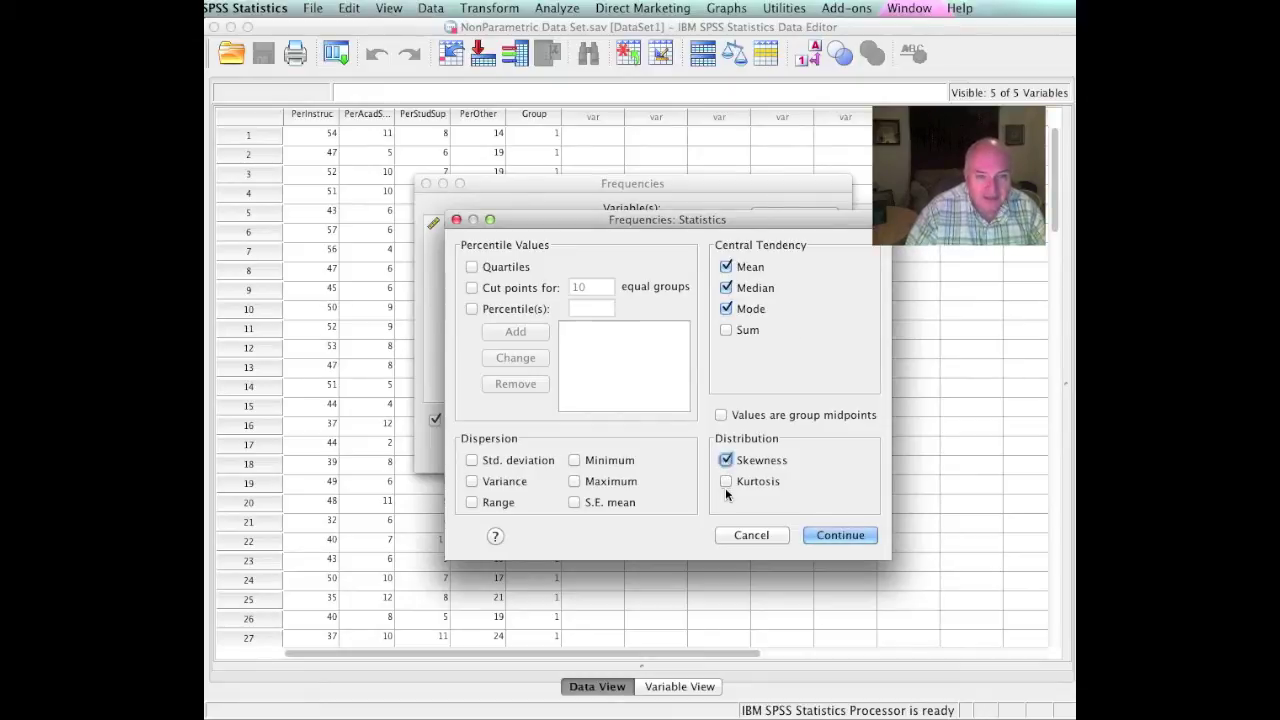
pyautogui.click(725, 481)
pyautogui.click(824, 535)
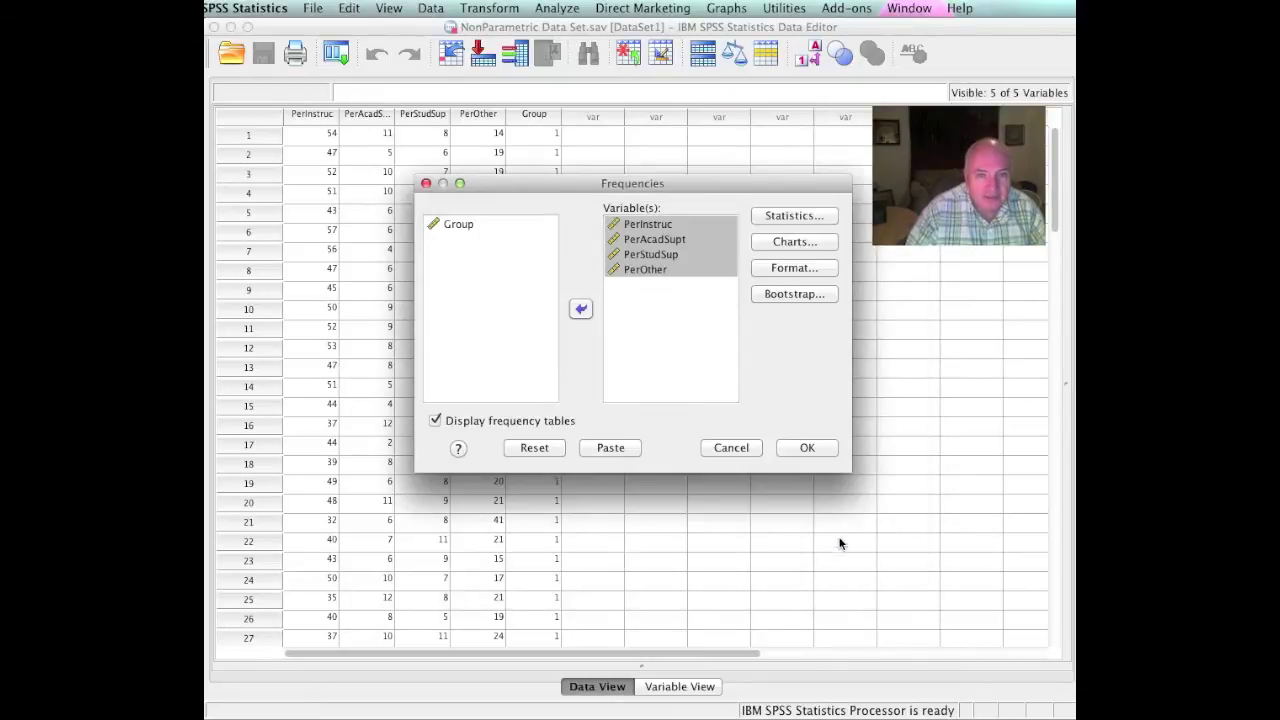
# Choose histograms as the chart type and run the Frequencies analysis
pyautogui.click(794, 242)
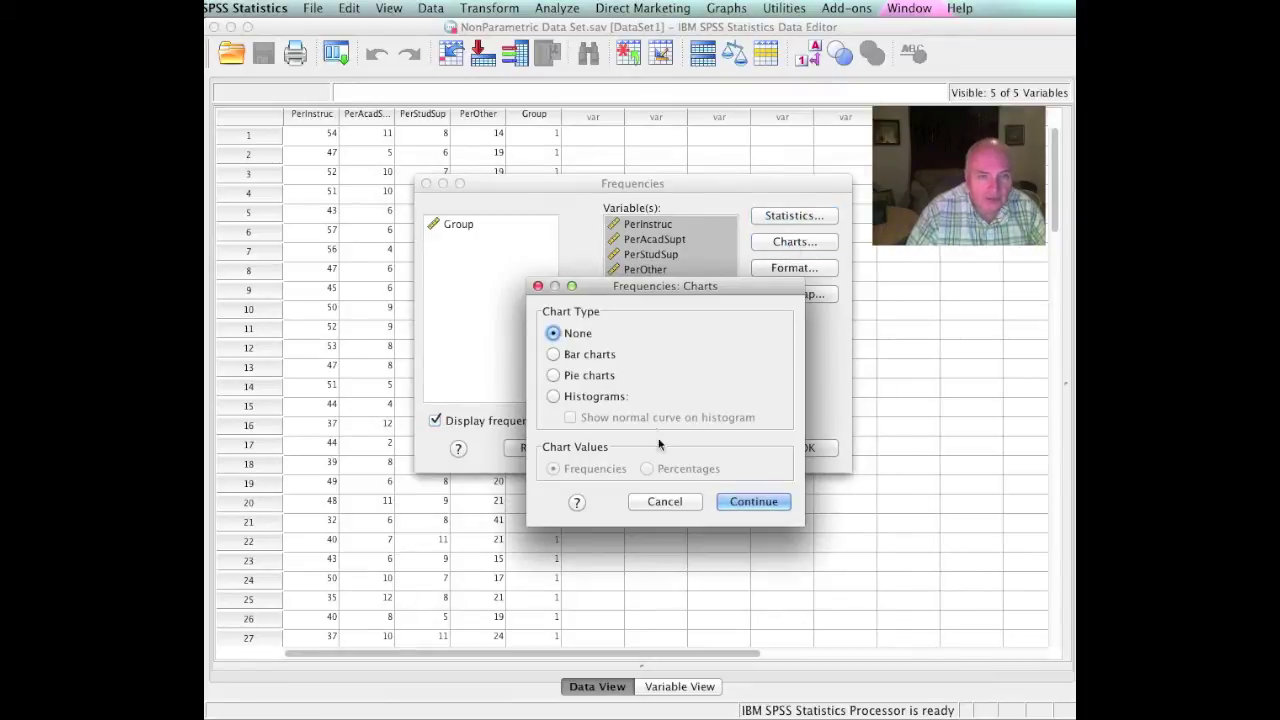
pyautogui.click(560, 398)
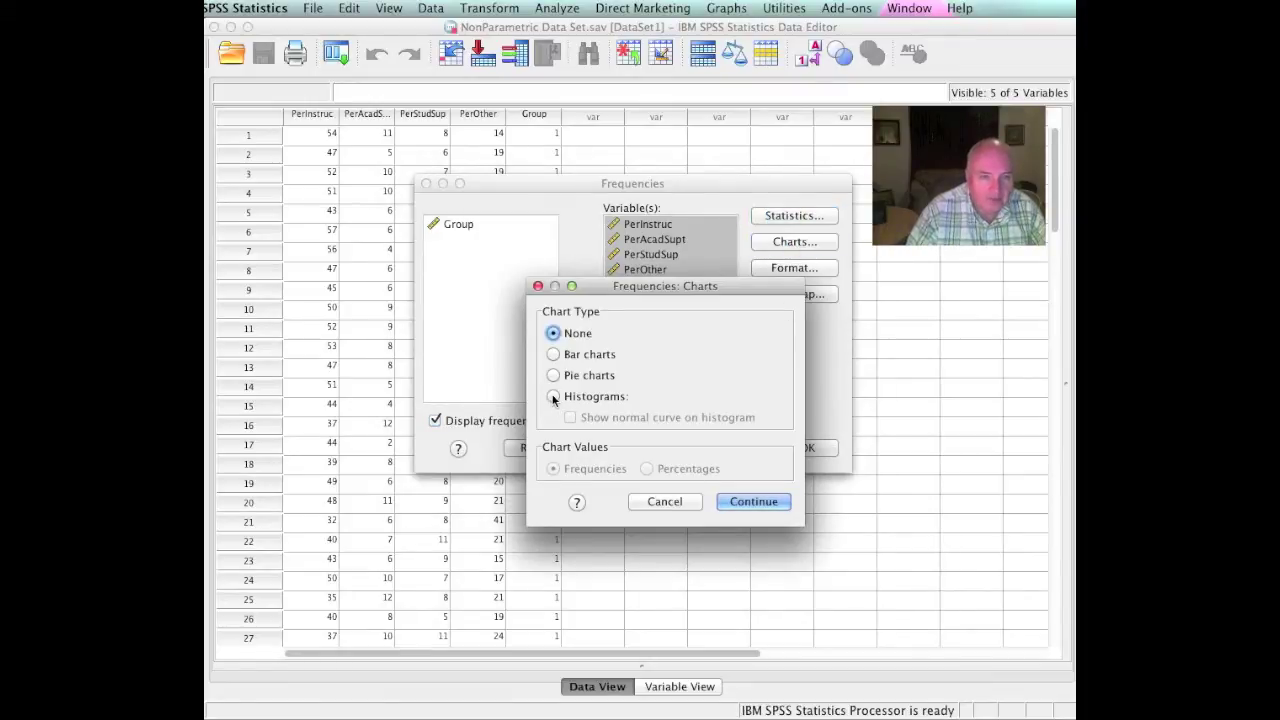
pyautogui.click(752, 502)
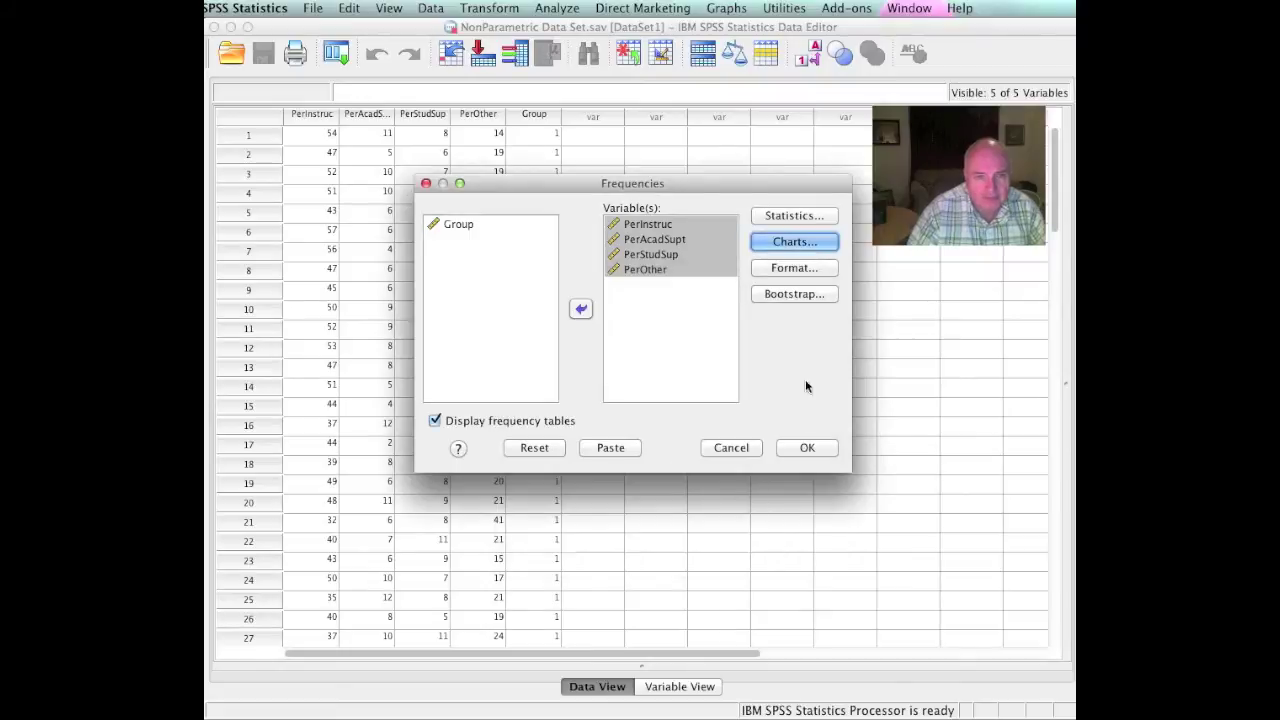
pyautogui.click(809, 448)
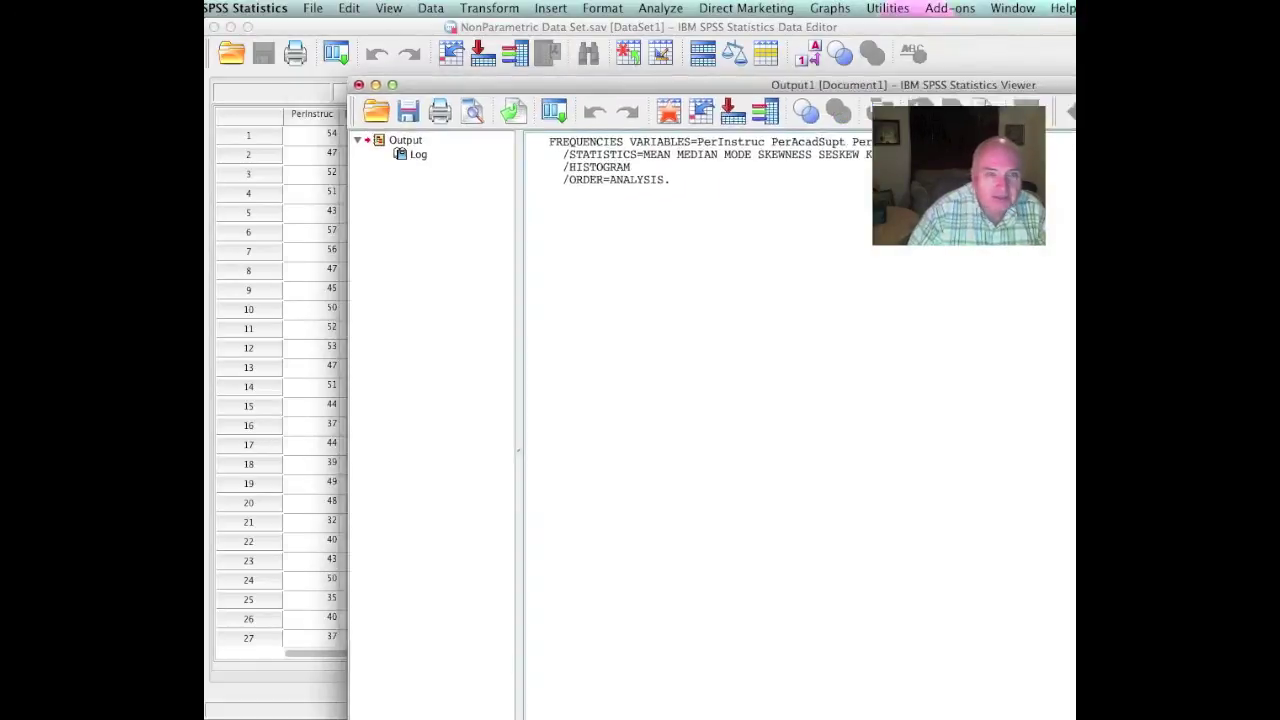
# Move the Output Viewer window higher to see the Frequencies results
pyautogui.moveTo(851, 65); pyautogui.dragTo(767, 21)
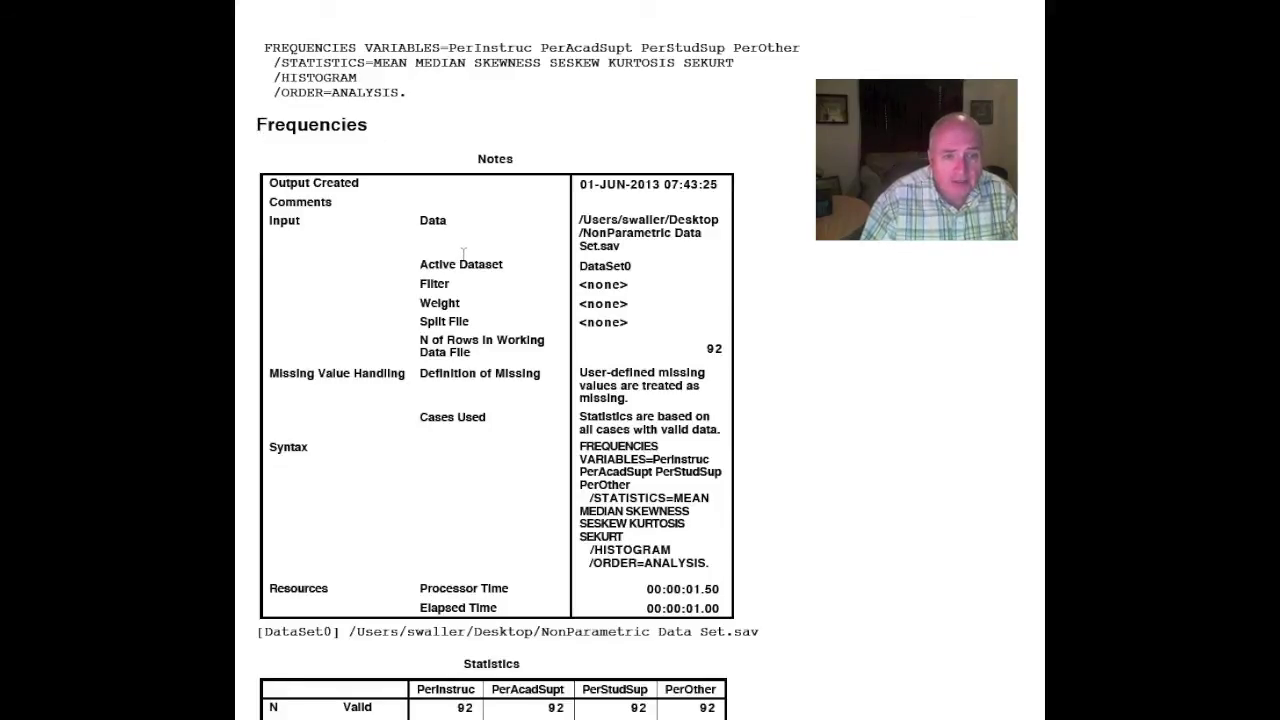
# Highlight the four skewness values (-.628, .595, 1.650, .689) in the Statistics table
pyautogui.scroll(-10, 463, 251)
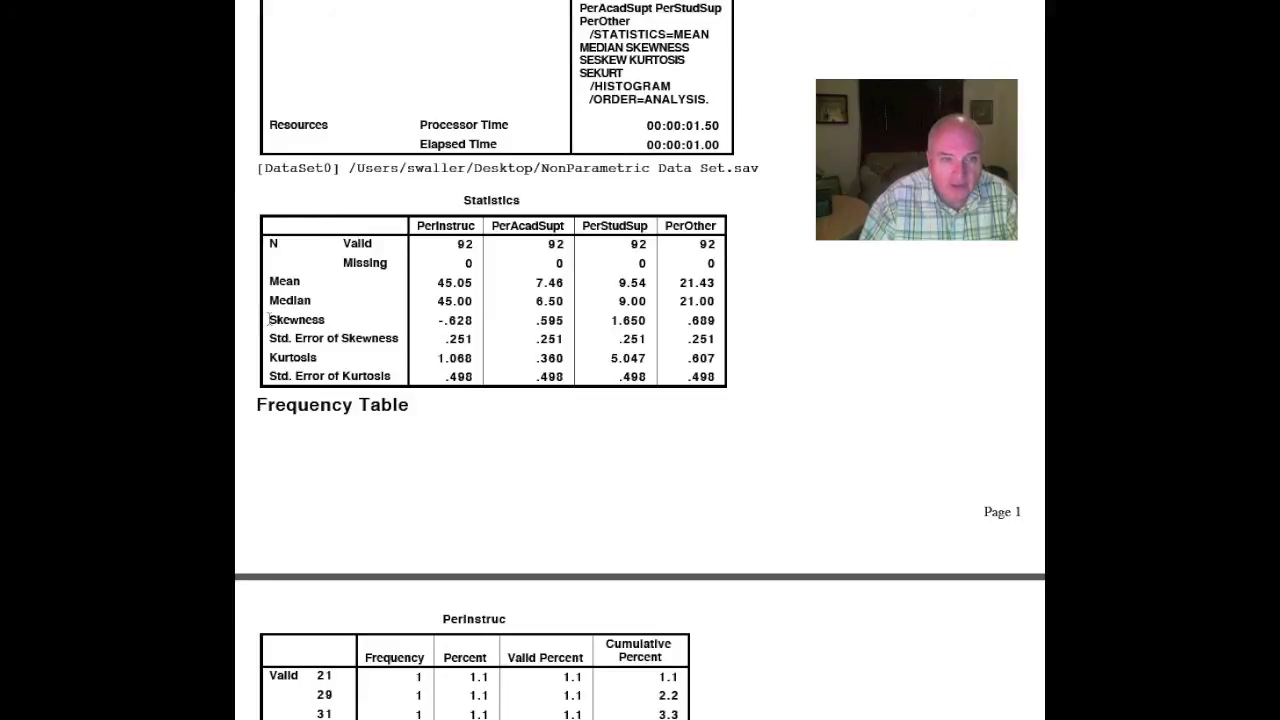
pyautogui.moveTo(266, 320); pyautogui.dragTo(409, 325)
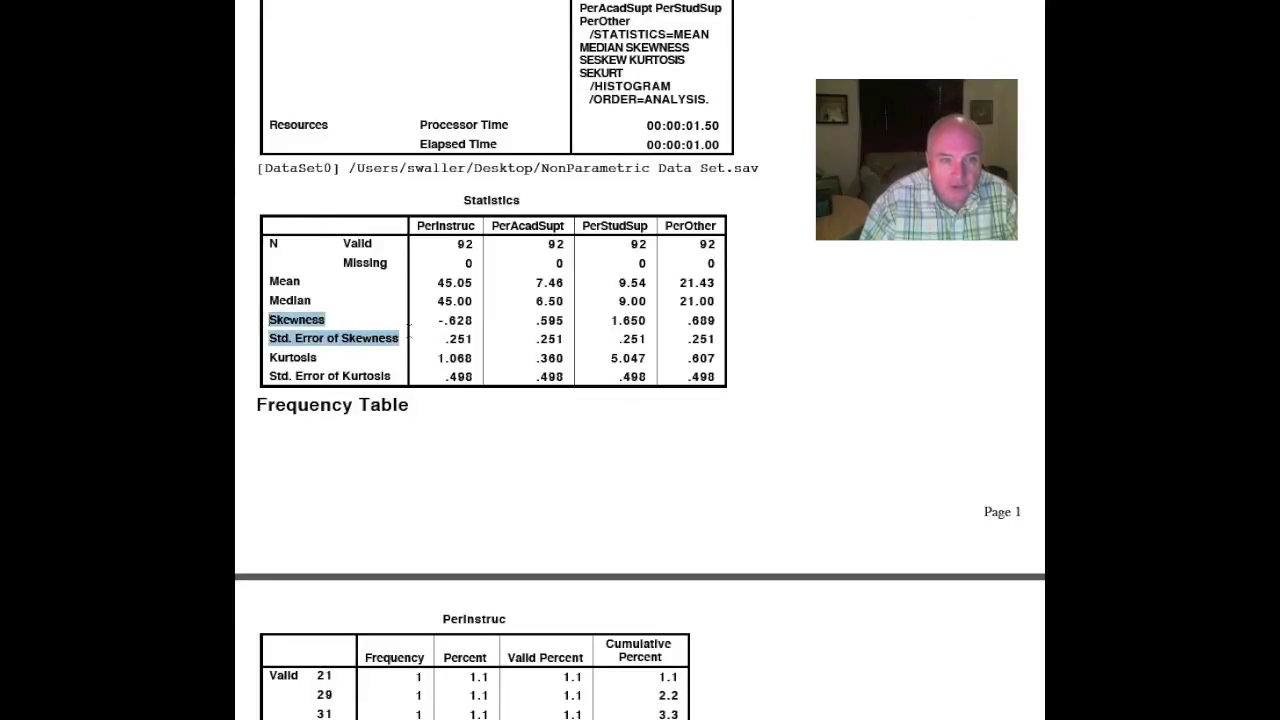
pyautogui.click(340, 336)
pyautogui.moveTo(437, 320); pyautogui.dragTo(474, 320)
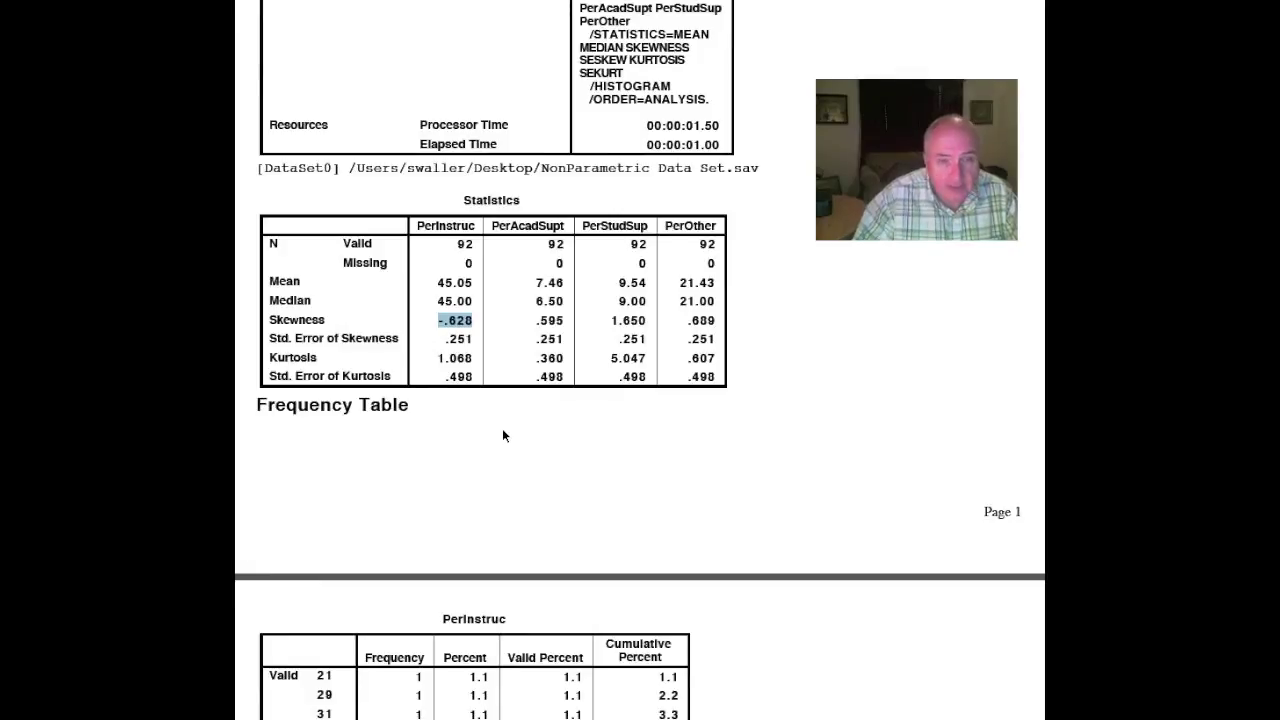
pyautogui.moveTo(535, 320); pyautogui.dragTo(553, 320)
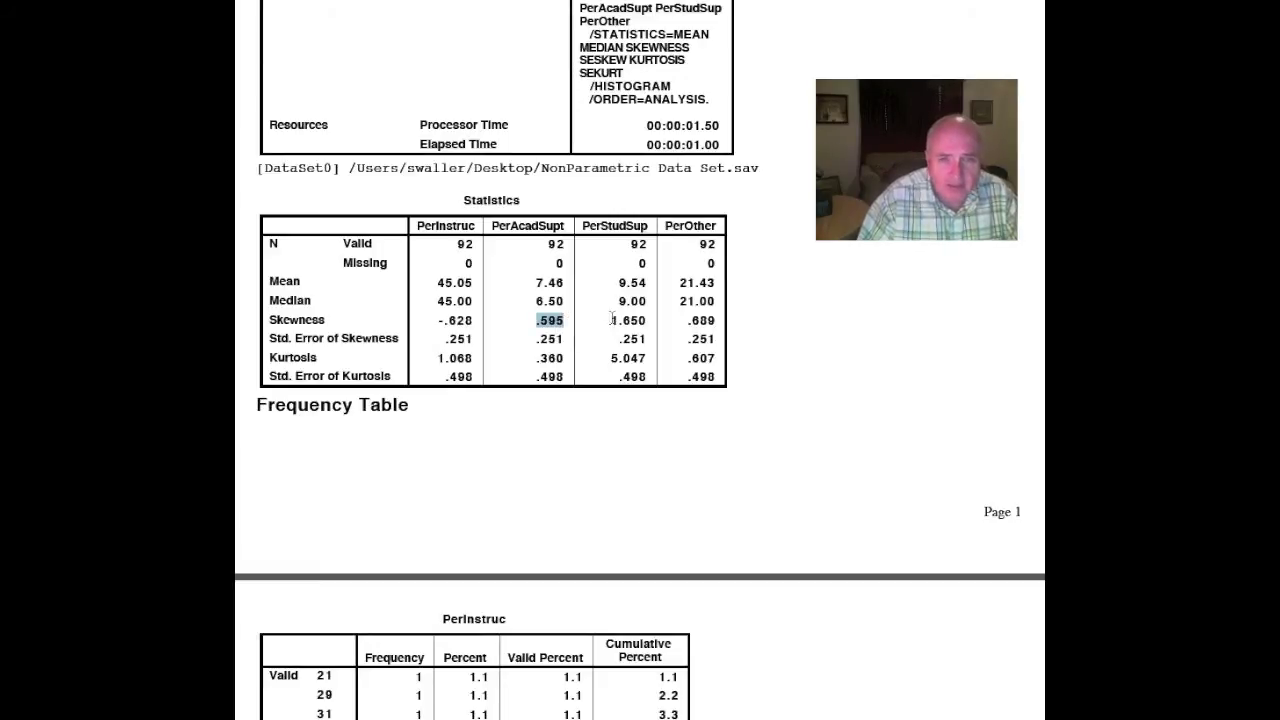
pyautogui.moveTo(608, 320); pyautogui.dragTo(648, 320)
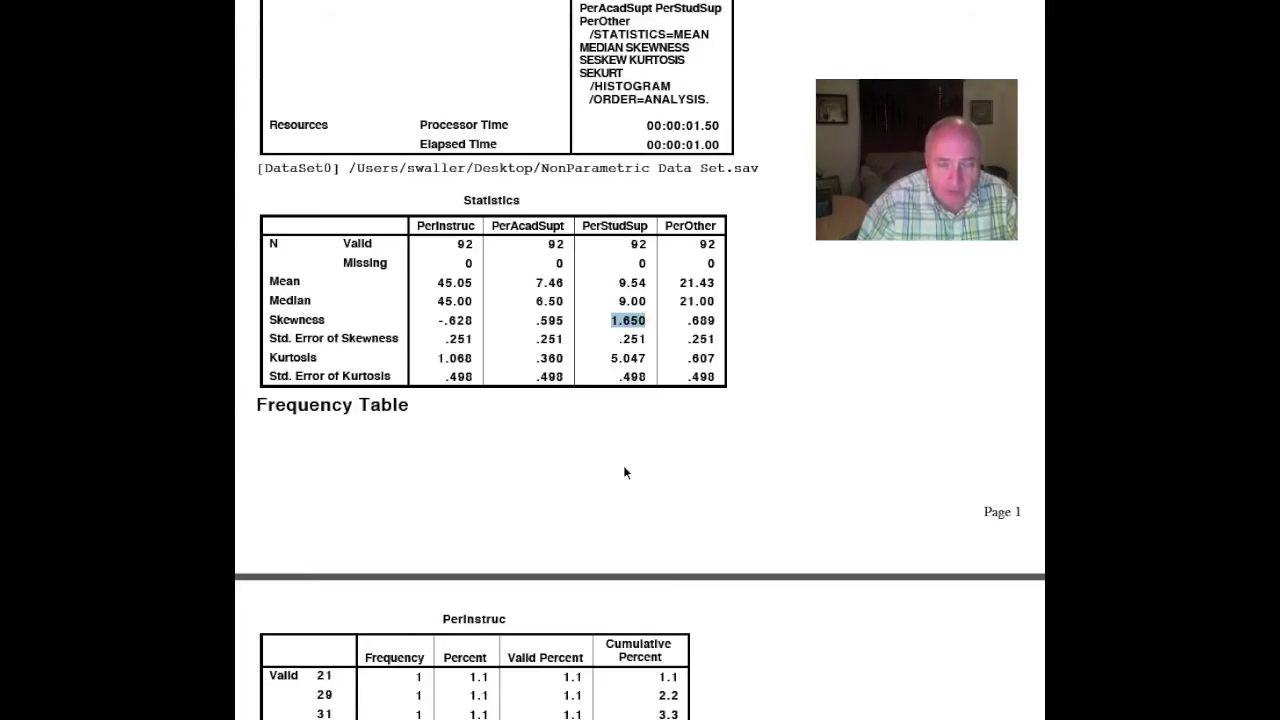
pyautogui.moveTo(686, 320); pyautogui.dragTo(718, 320)
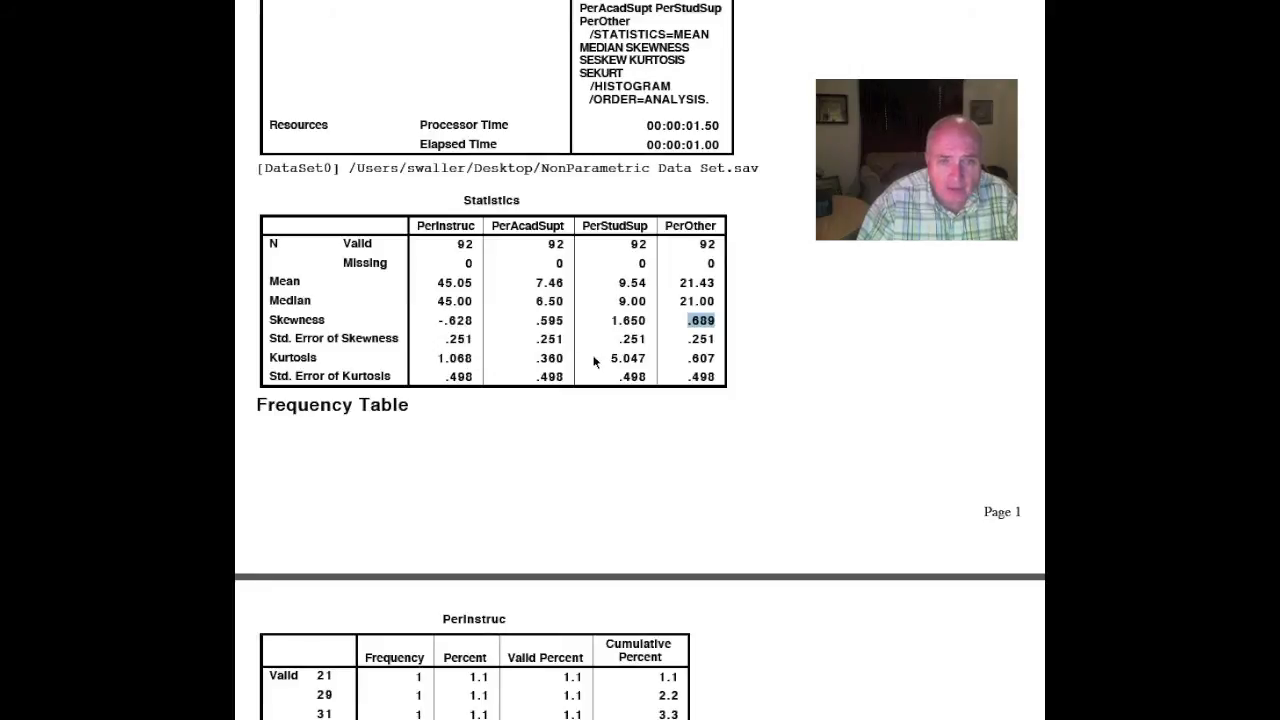
# Highlight PerStudSup's kurtosis 5.047 together with its skewness 1.650
pyautogui.moveTo(612, 358); pyautogui.dragTo(652, 366)
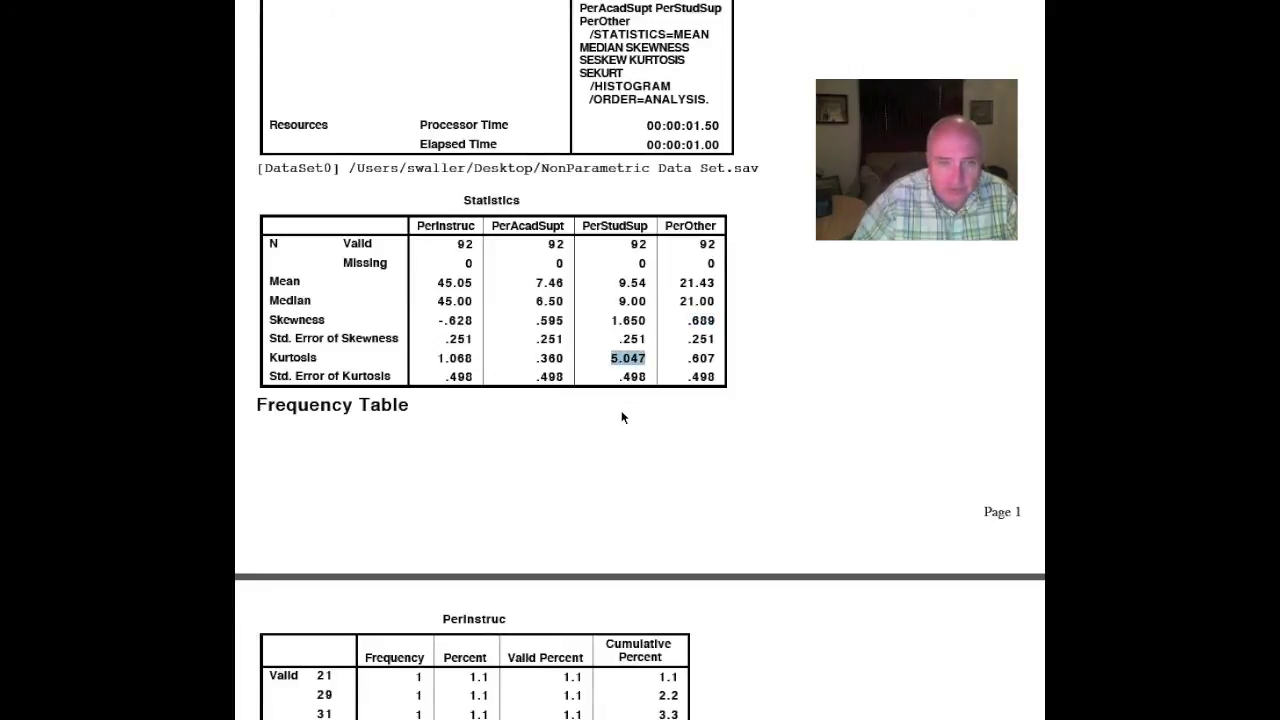
pyautogui.moveTo(610, 320); pyautogui.dragTo(653, 320)
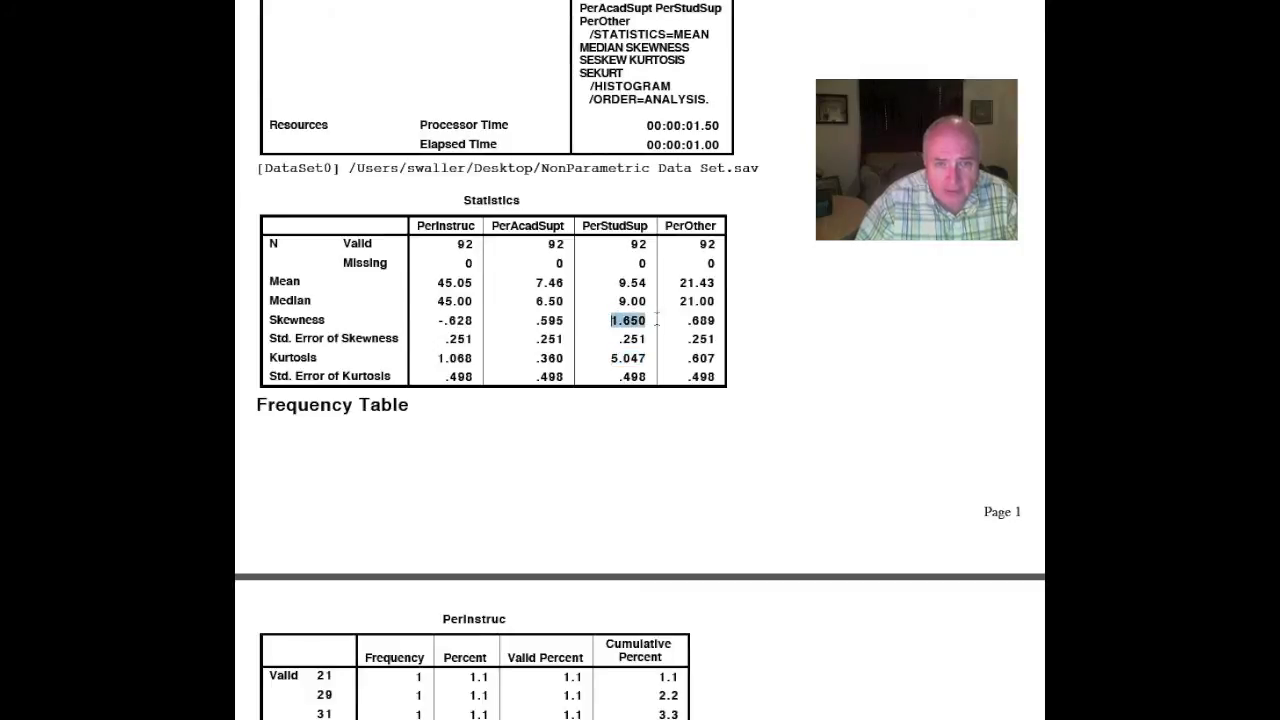
pyautogui.moveTo(610, 358); pyautogui.dragTo(646, 358)
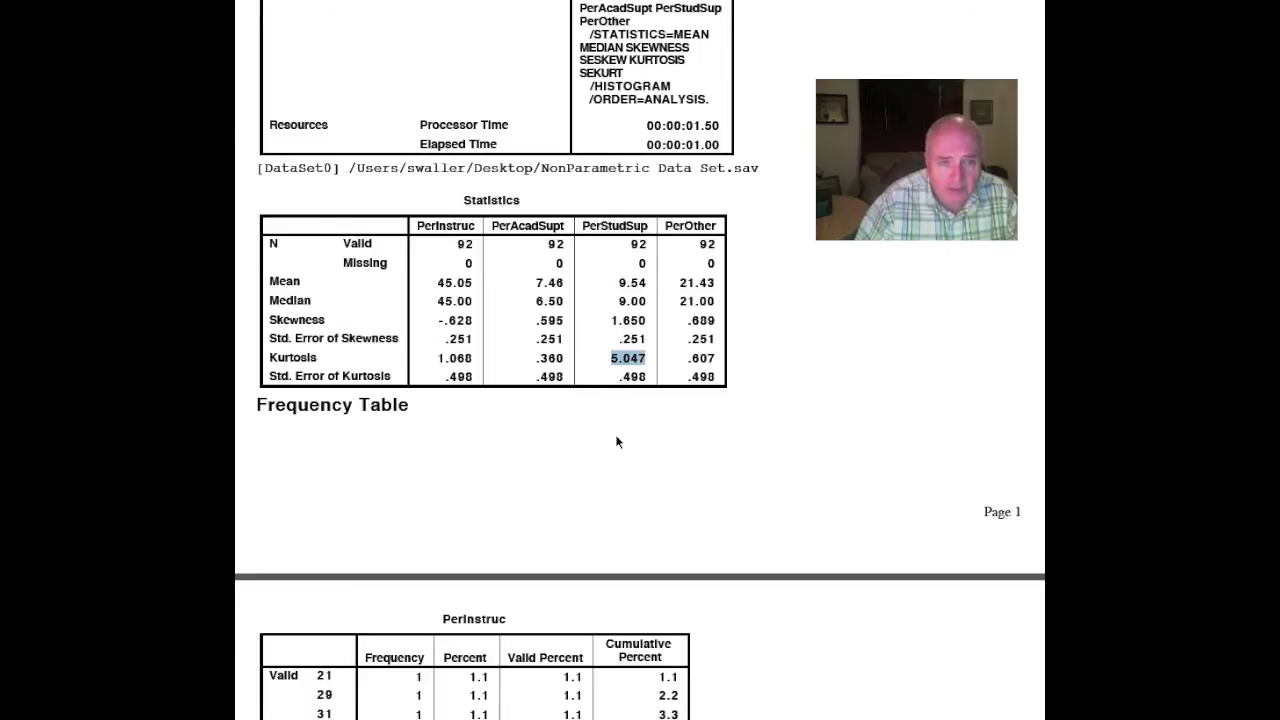
# Review the PerInstruc histogram (mean 45.05), then scroll past Page 5 to PerAcadSupt's histogram
pyautogui.press('Right')
pyautogui.scroll(-5, 797, 397)
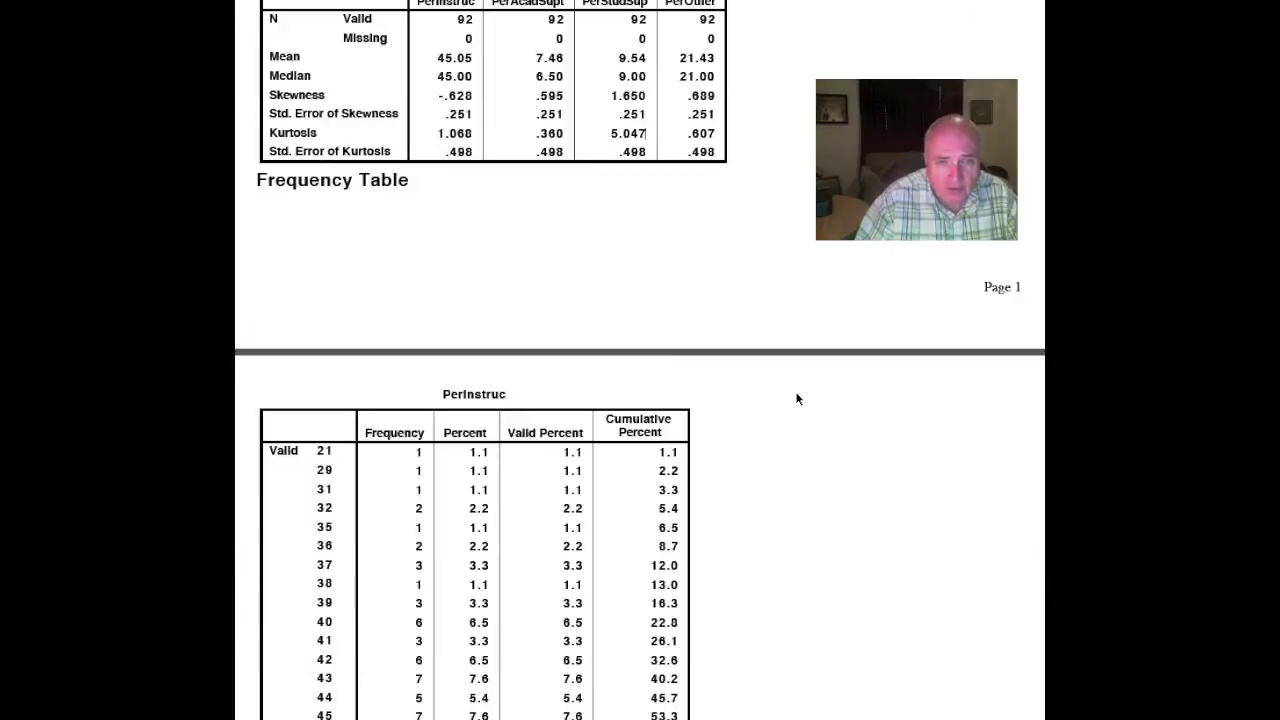
pyautogui.scroll(-15, 789, 392)
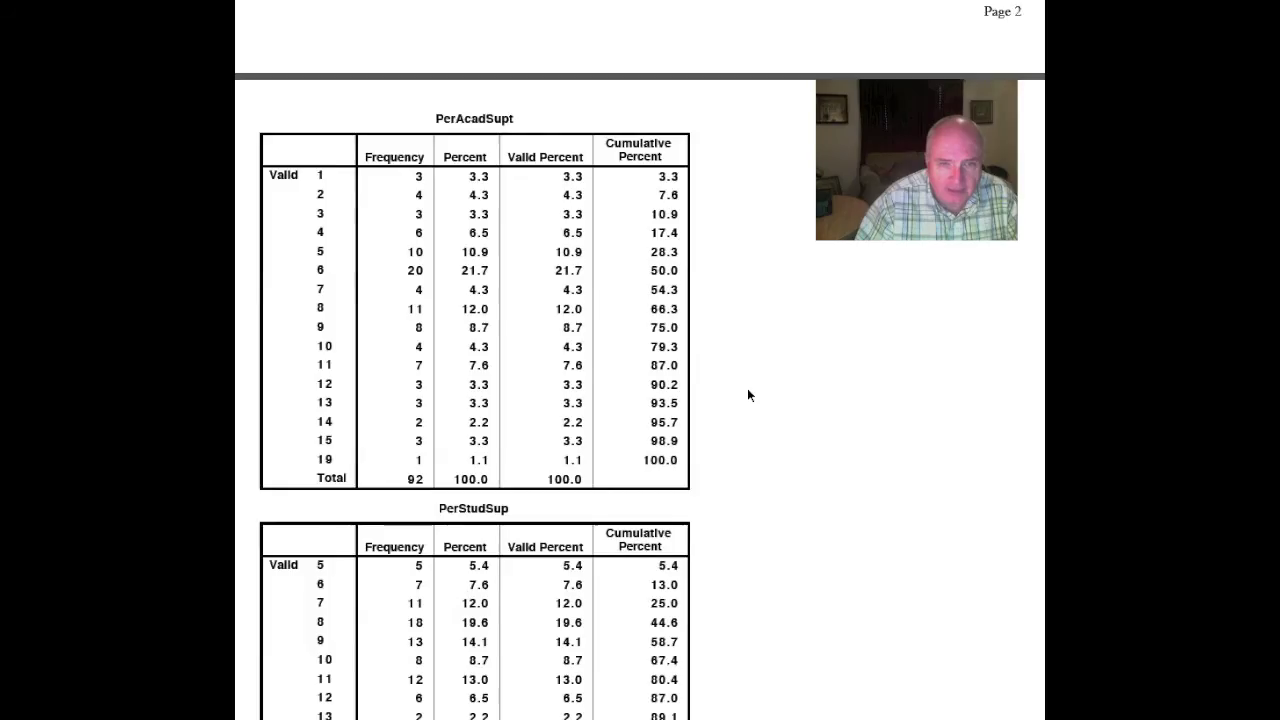
pyautogui.scroll(-20, 743, 390)
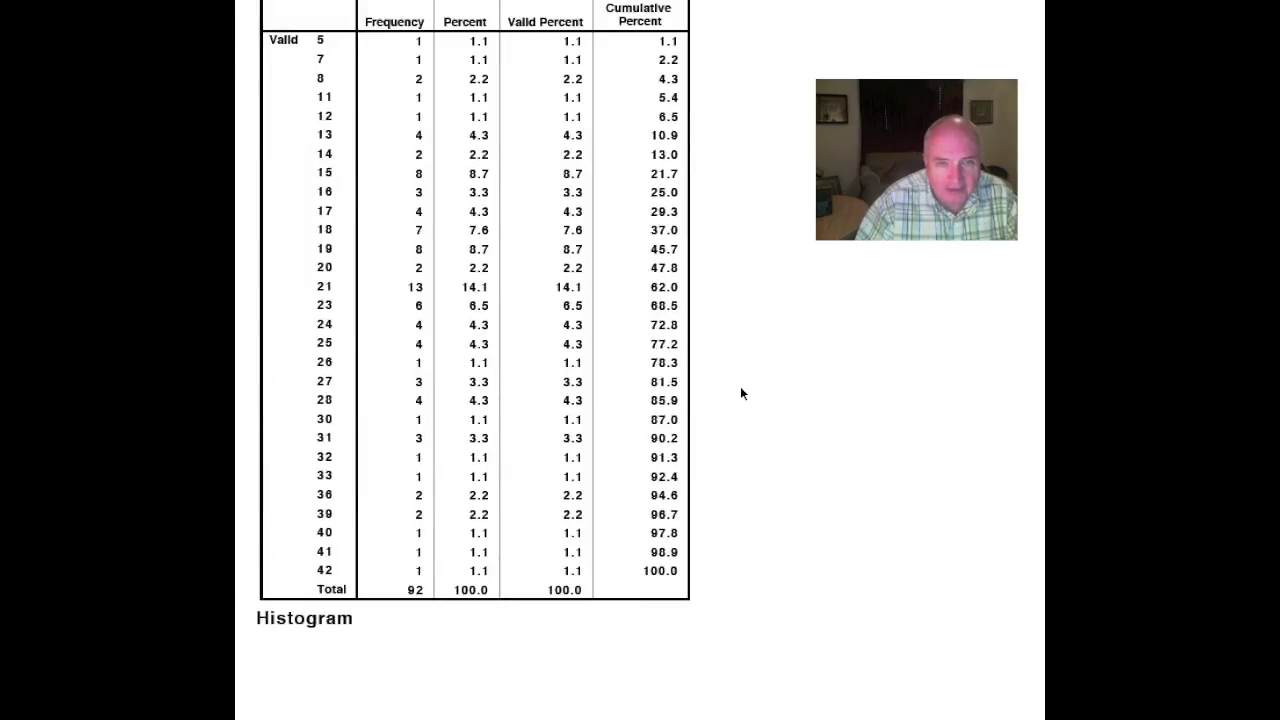
pyautogui.scroll(-15, 741, 393)
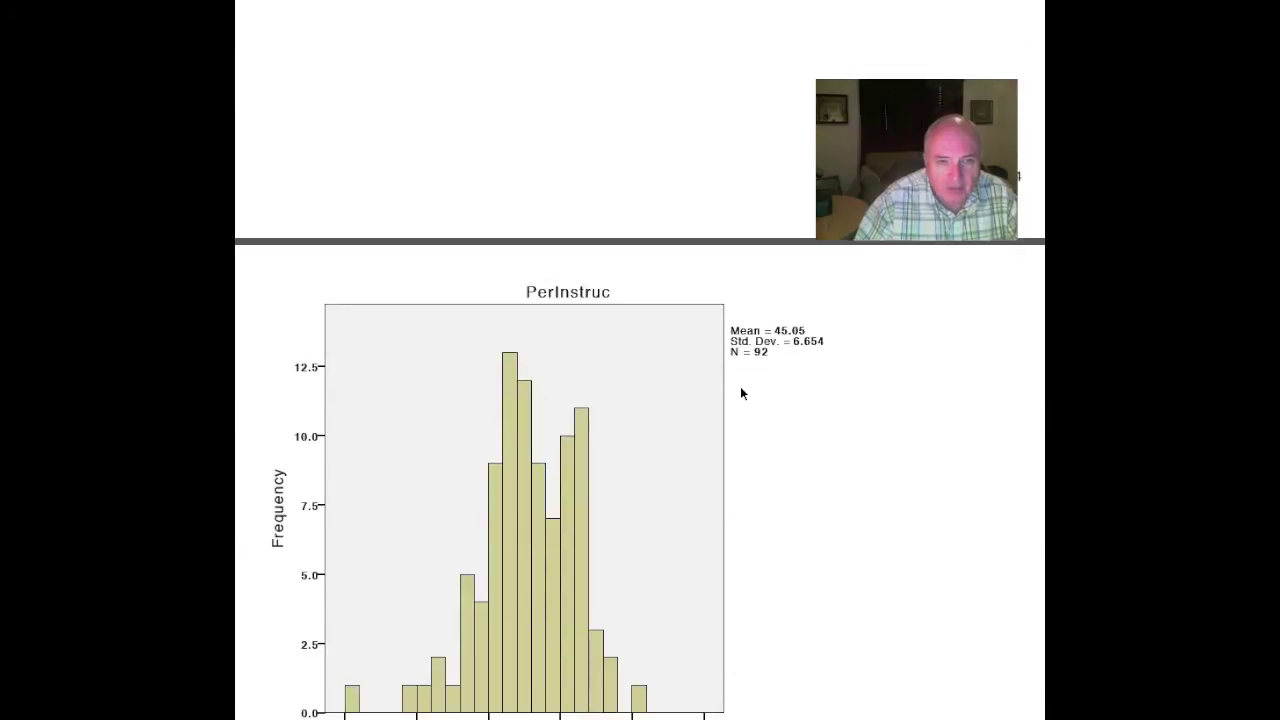
pyautogui.scroll(-7, 741, 393)
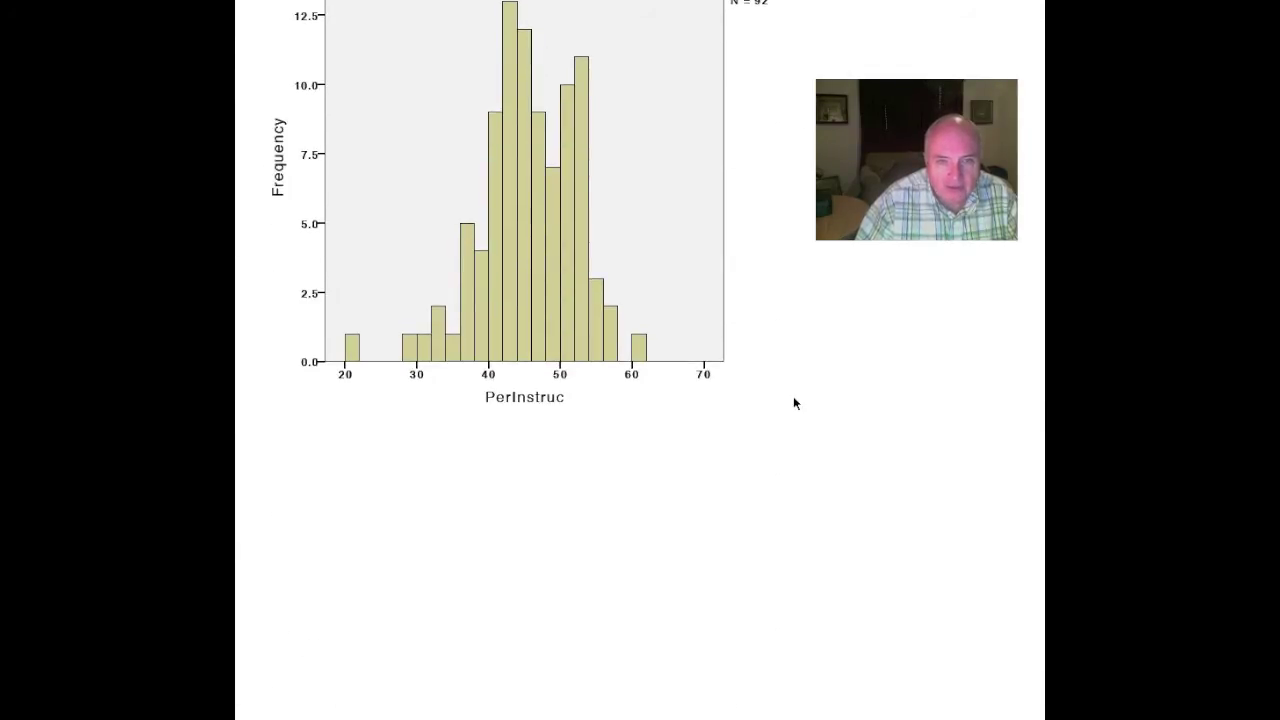
pyautogui.scroll(-4, 794, 398)
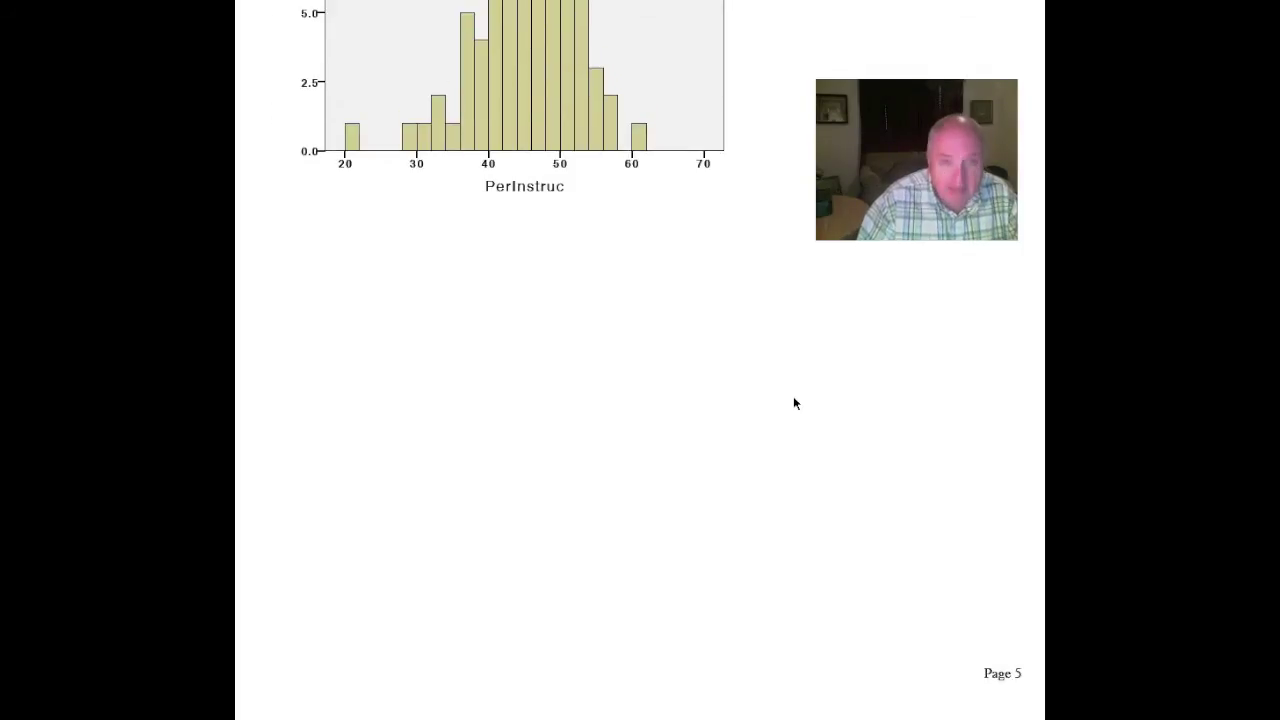
pyautogui.scroll(4, 794, 401)
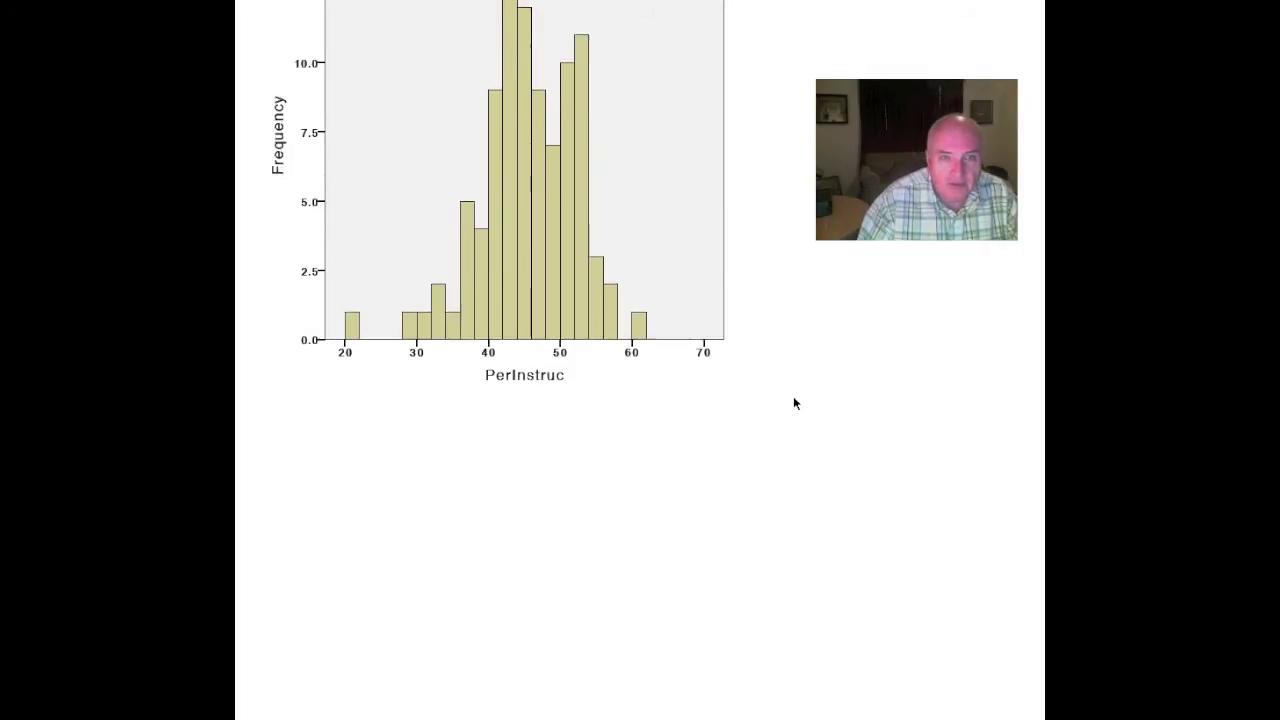
pyautogui.scroll(3, 795, 403)
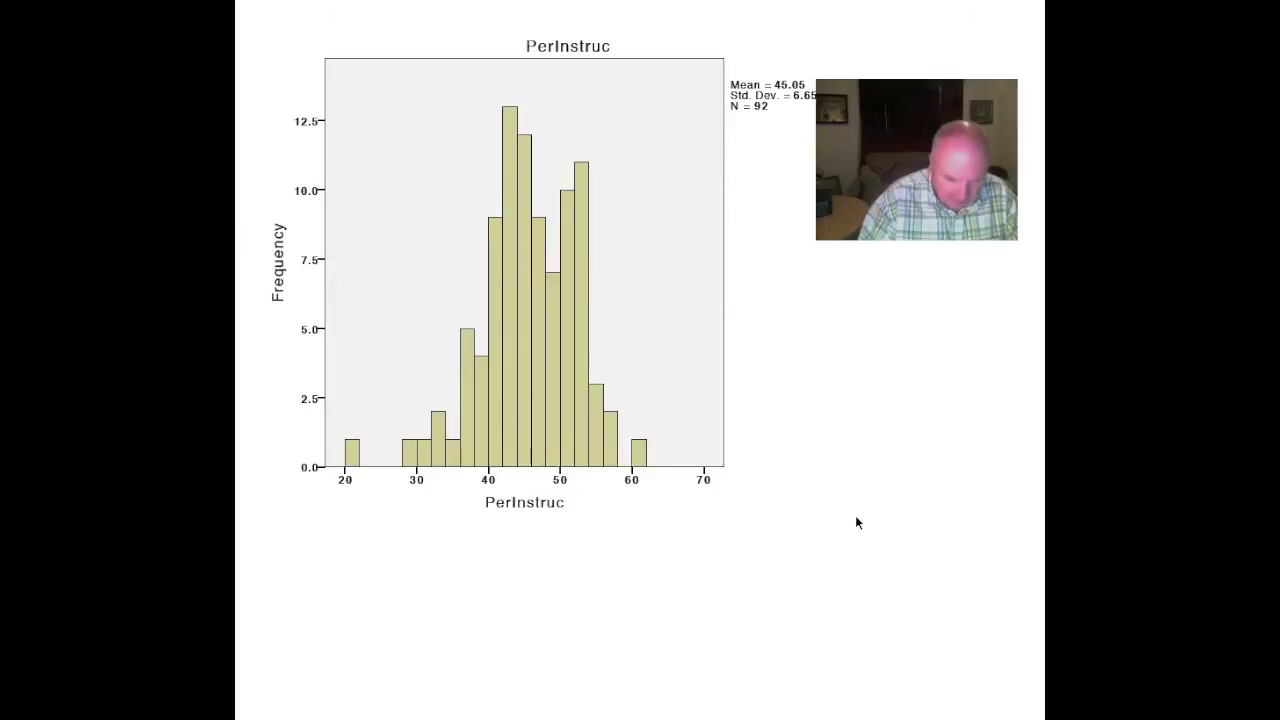
pyautogui.scroll(-10, 856, 517)
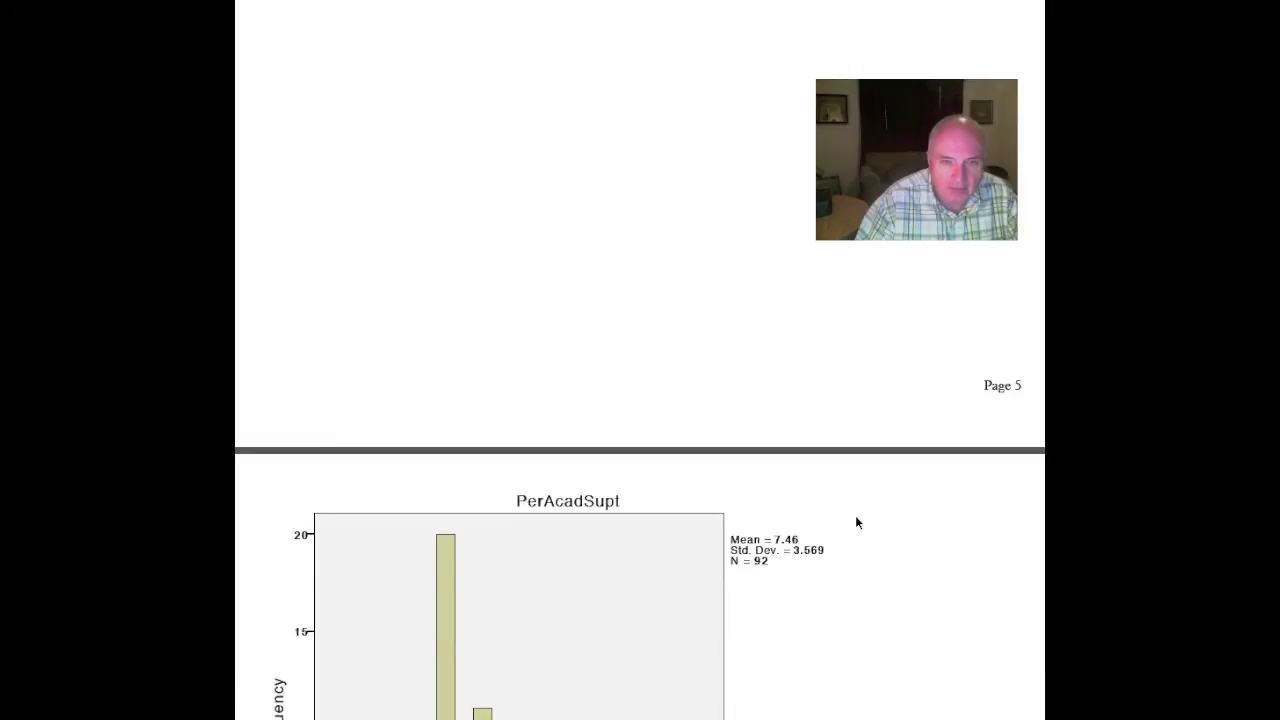
# Examine the PerAcadSupt histogram (SD 3.569, N 92), then scroll on to PerStudSup's
pyautogui.scroll(-4, 856, 521)
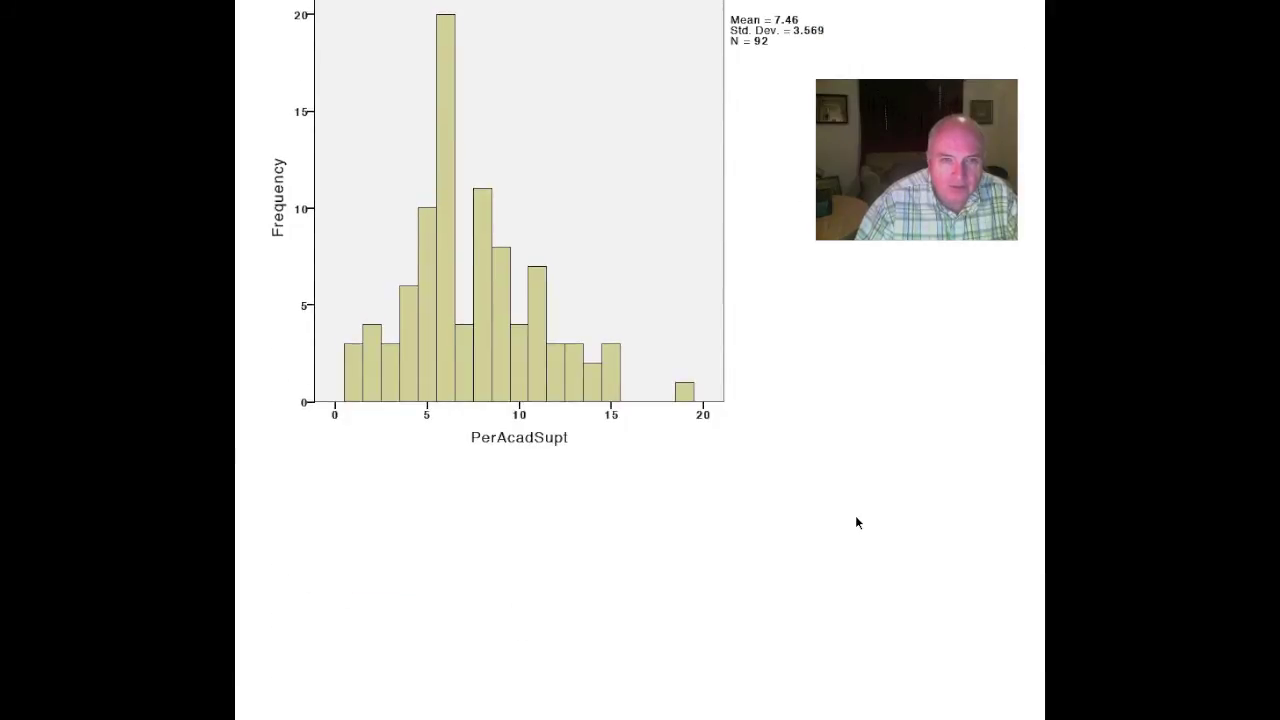
pyautogui.scroll(-2, 856, 522)
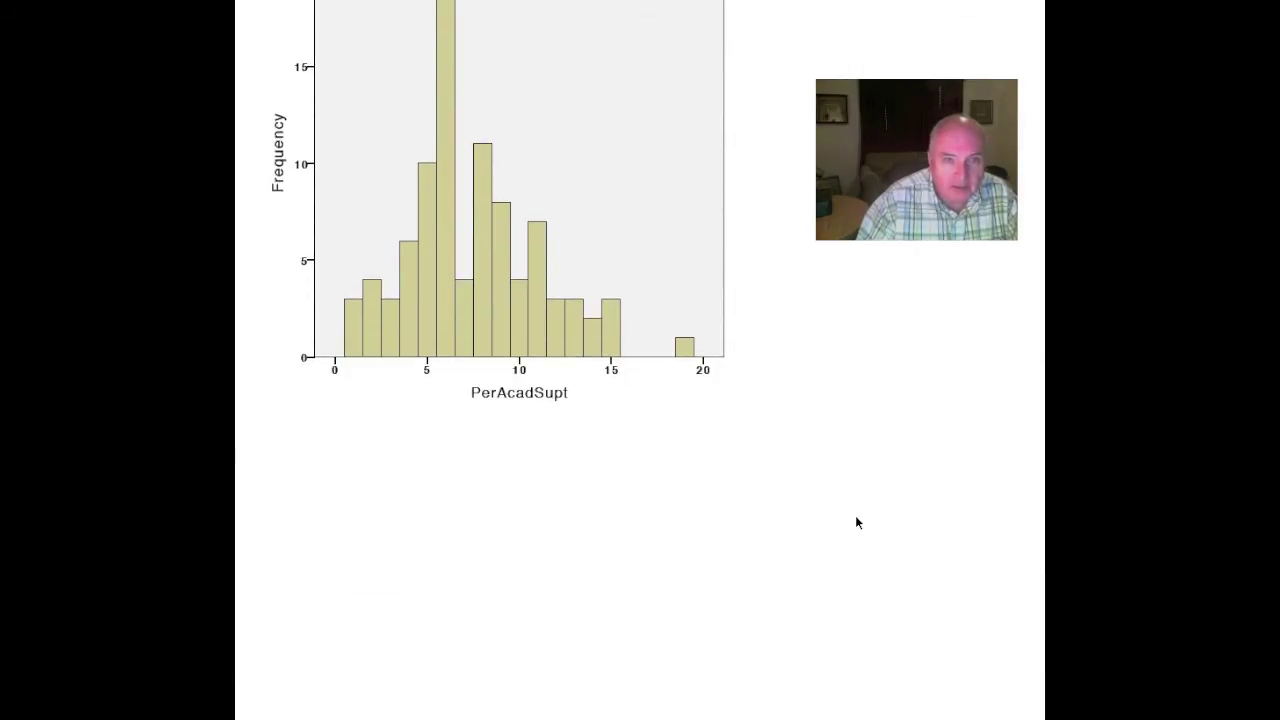
pyautogui.scroll(1, 855, 522)
pyautogui.scroll(-2, 855, 522)
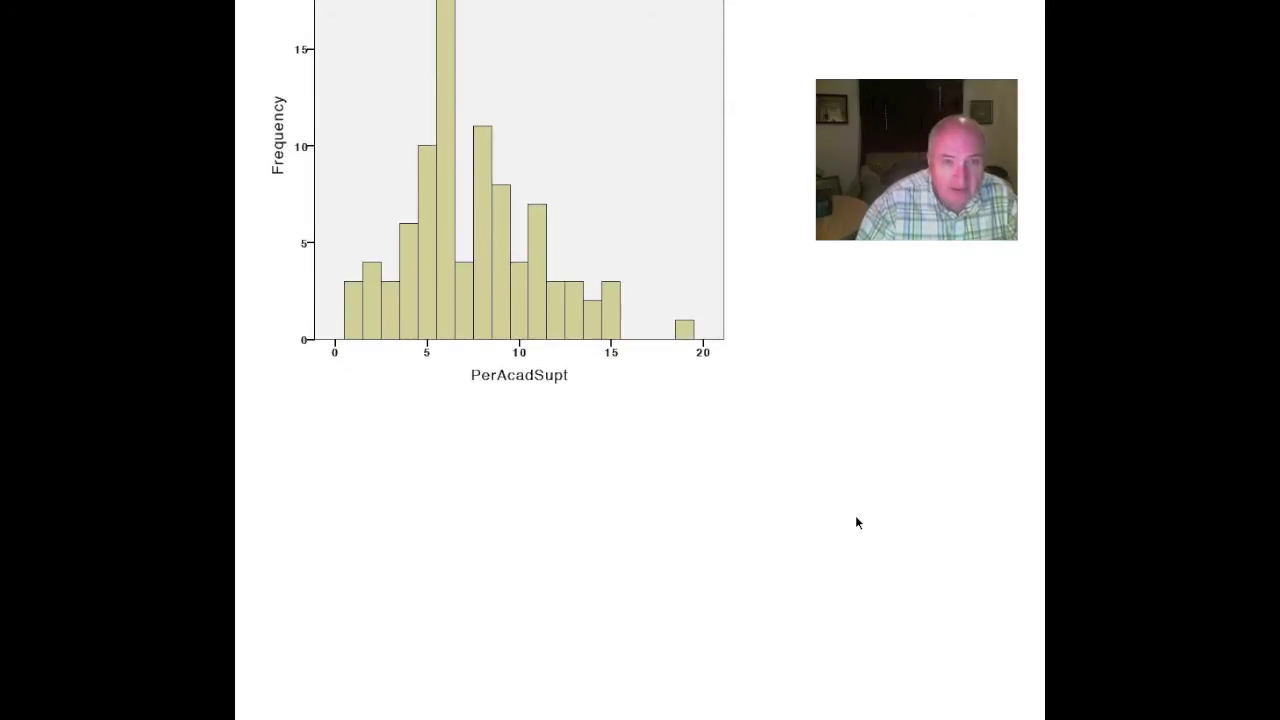
pyautogui.scroll(2, 856, 517)
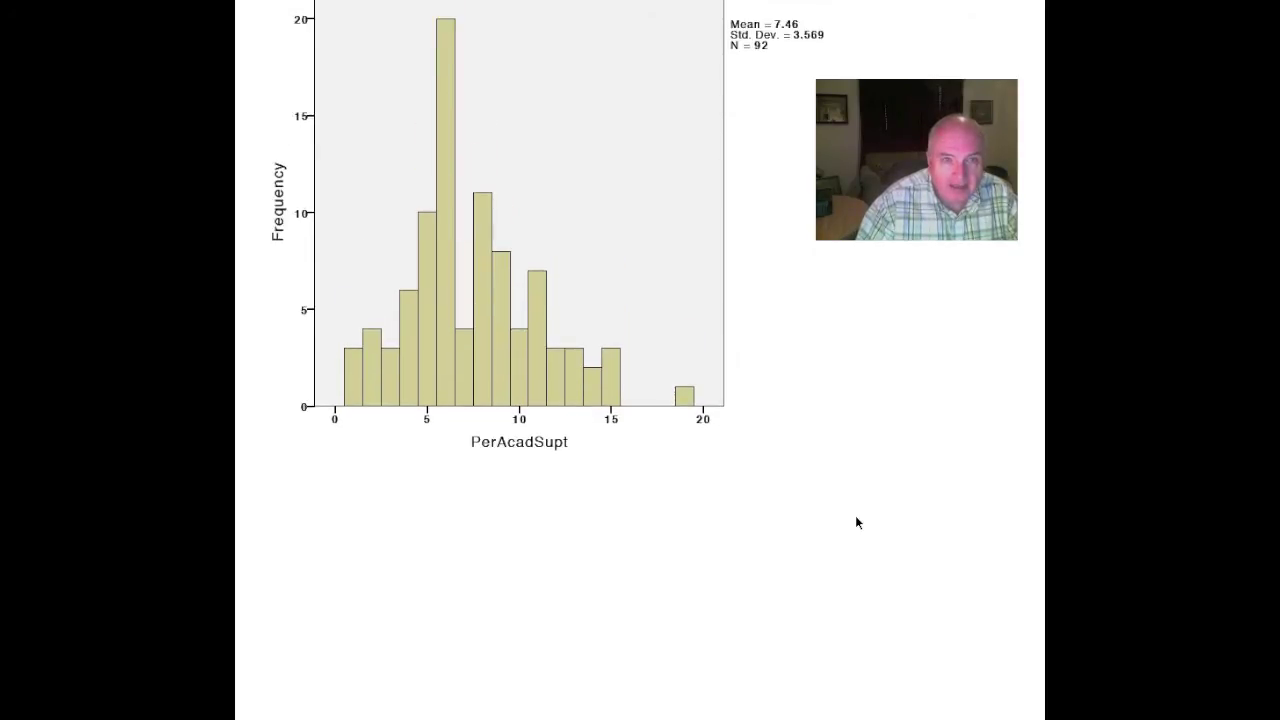
pyautogui.scroll(1, 855, 522)
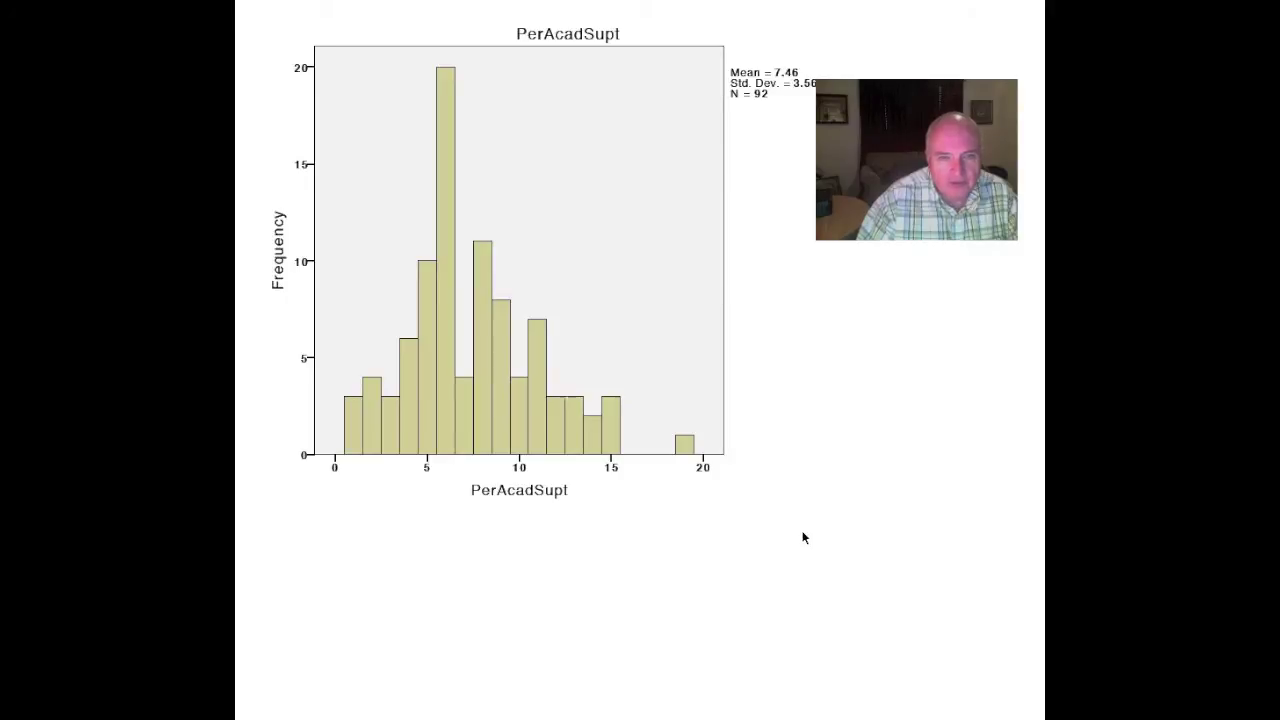
pyautogui.scroll(-10, 798, 538)
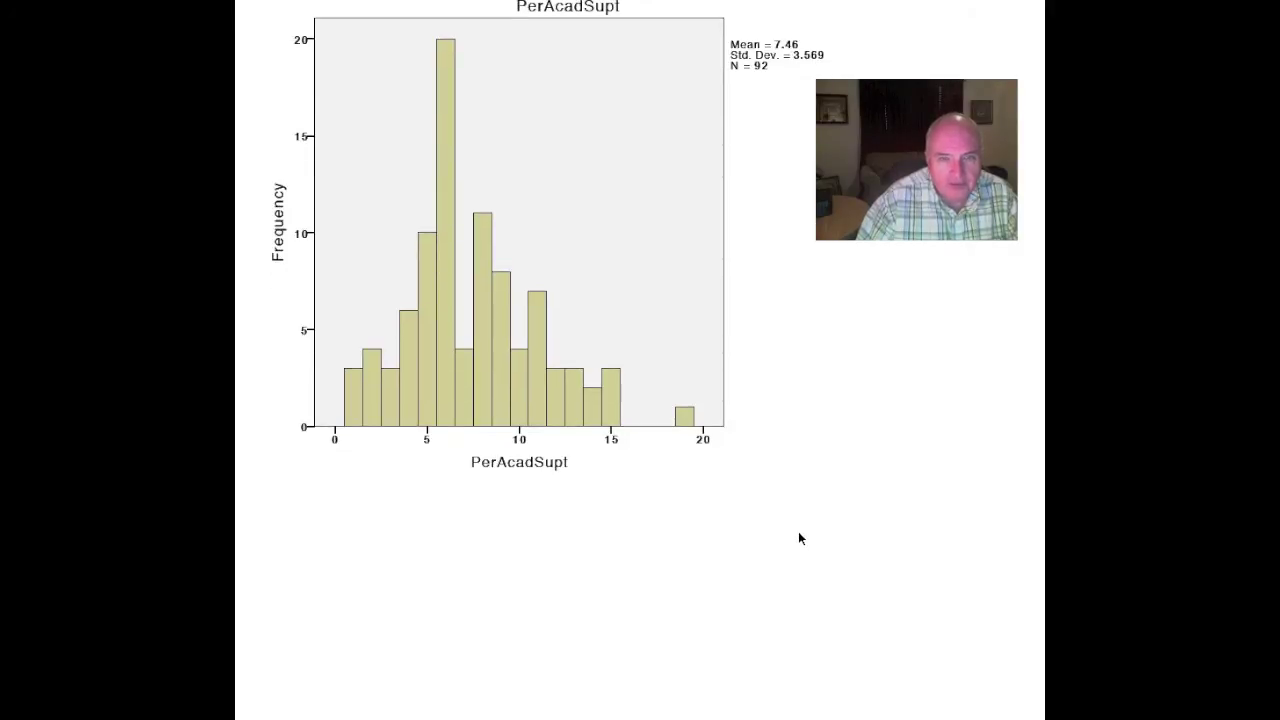
pyautogui.scroll(-5, 787, 520)
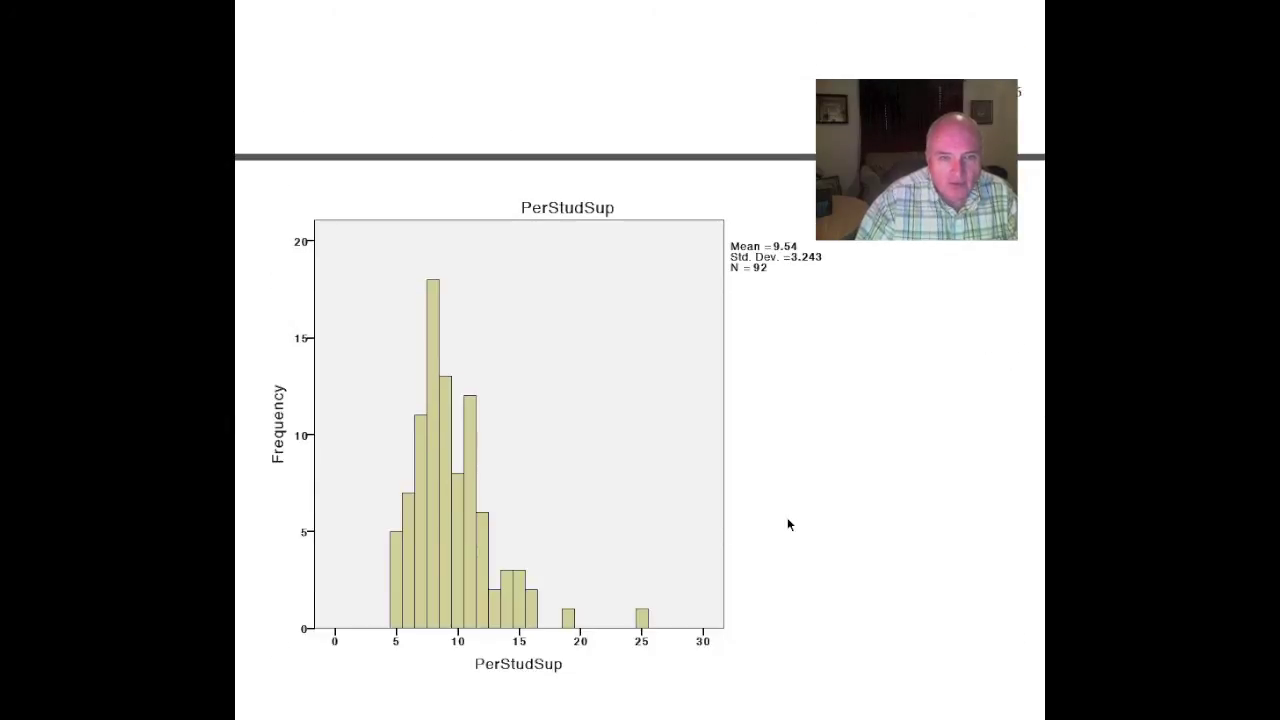
pyautogui.scroll(-2, 822, 506)
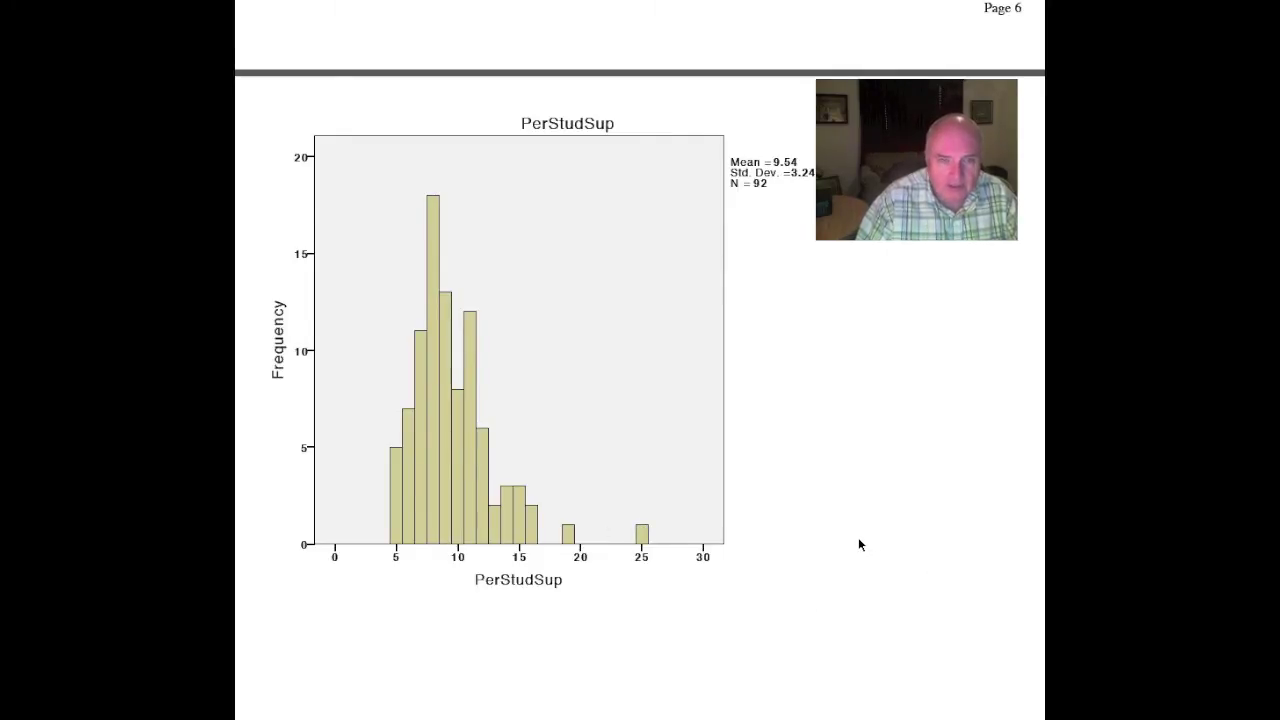
pyautogui.scroll(-1, 859, 544)
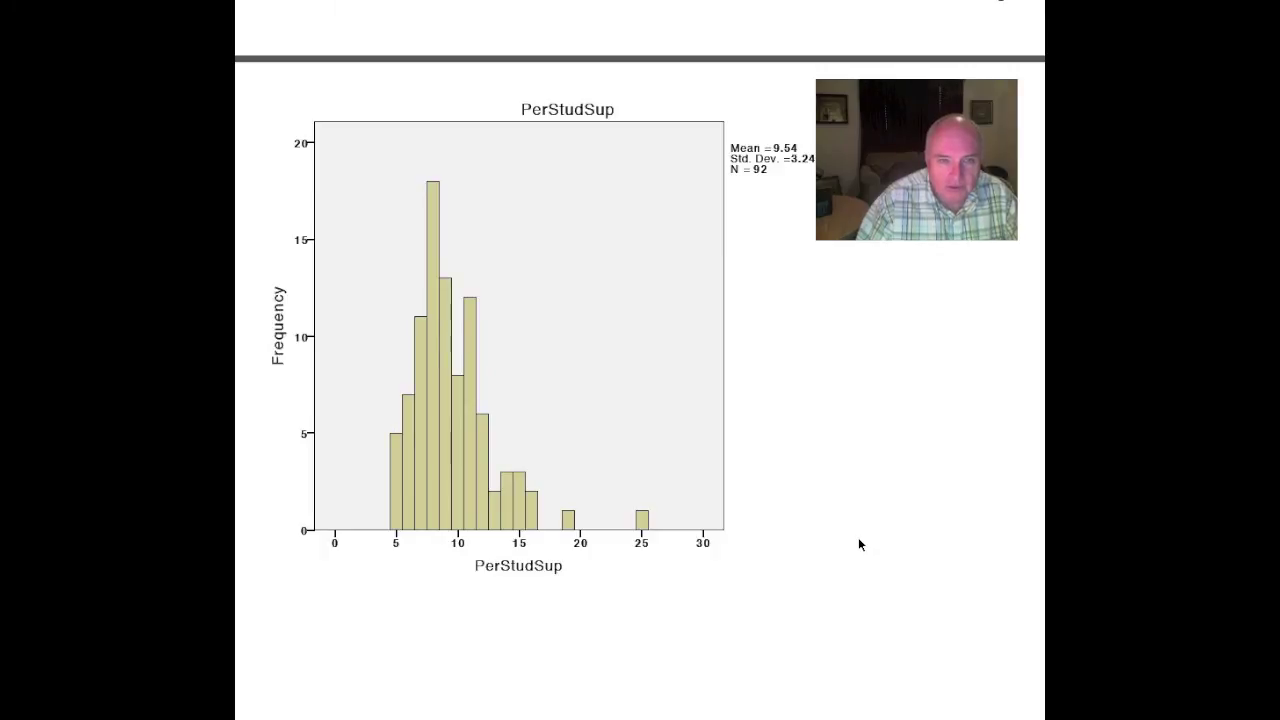
pyautogui.scroll(-5, 858, 544)
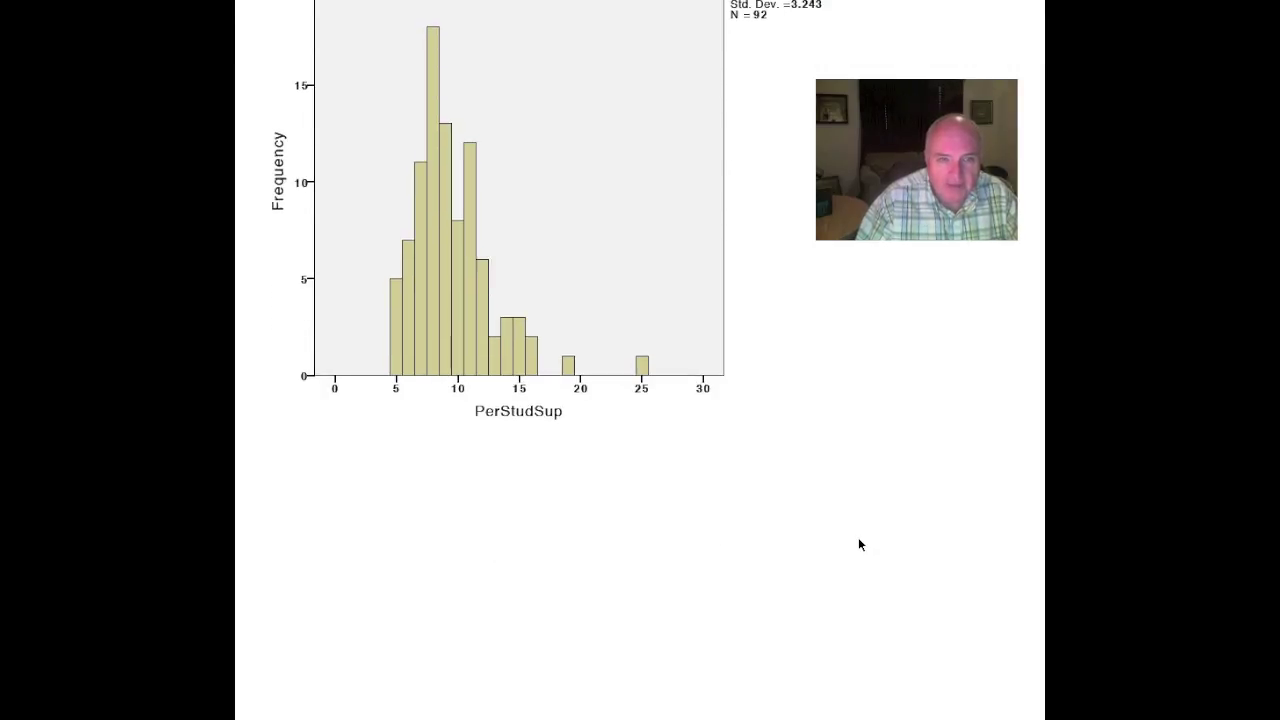
# Scroll past Page 7 to the PerOther histogram (mean 21.43, SD 7.582, N 92)
pyautogui.scroll(-5, 830, 530)
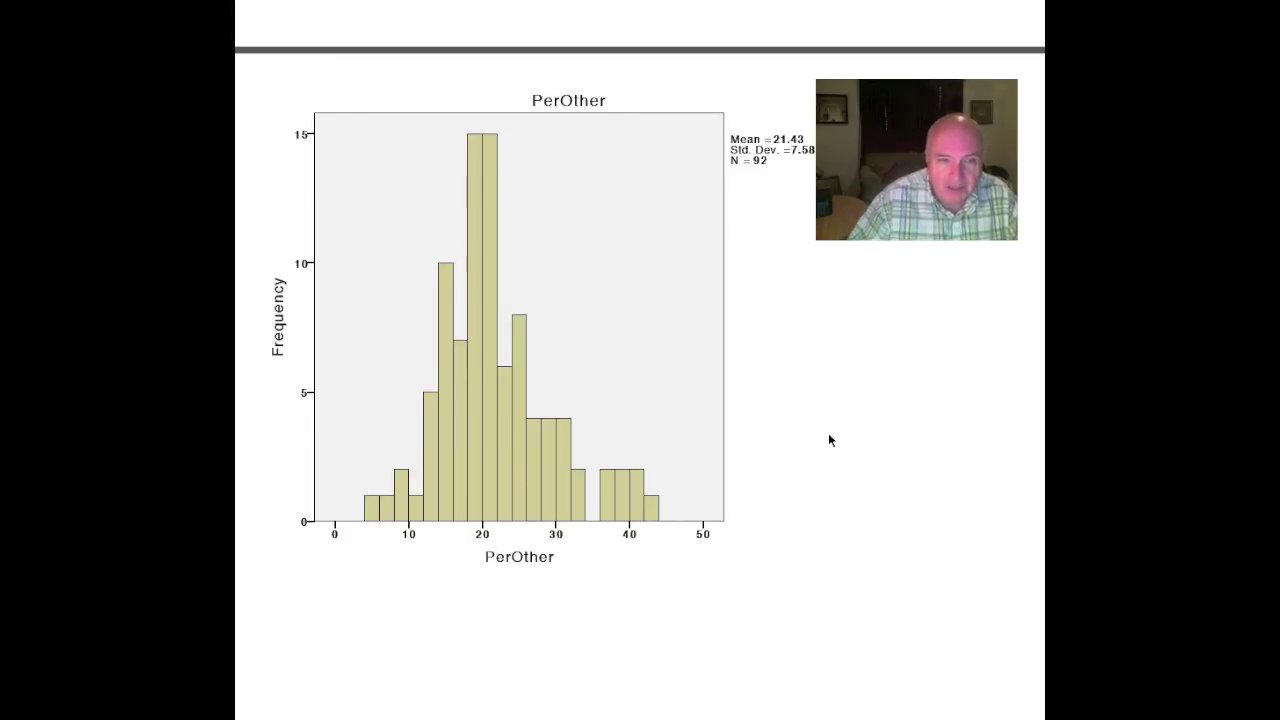
pyautogui.scroll(-1, 791, 445)
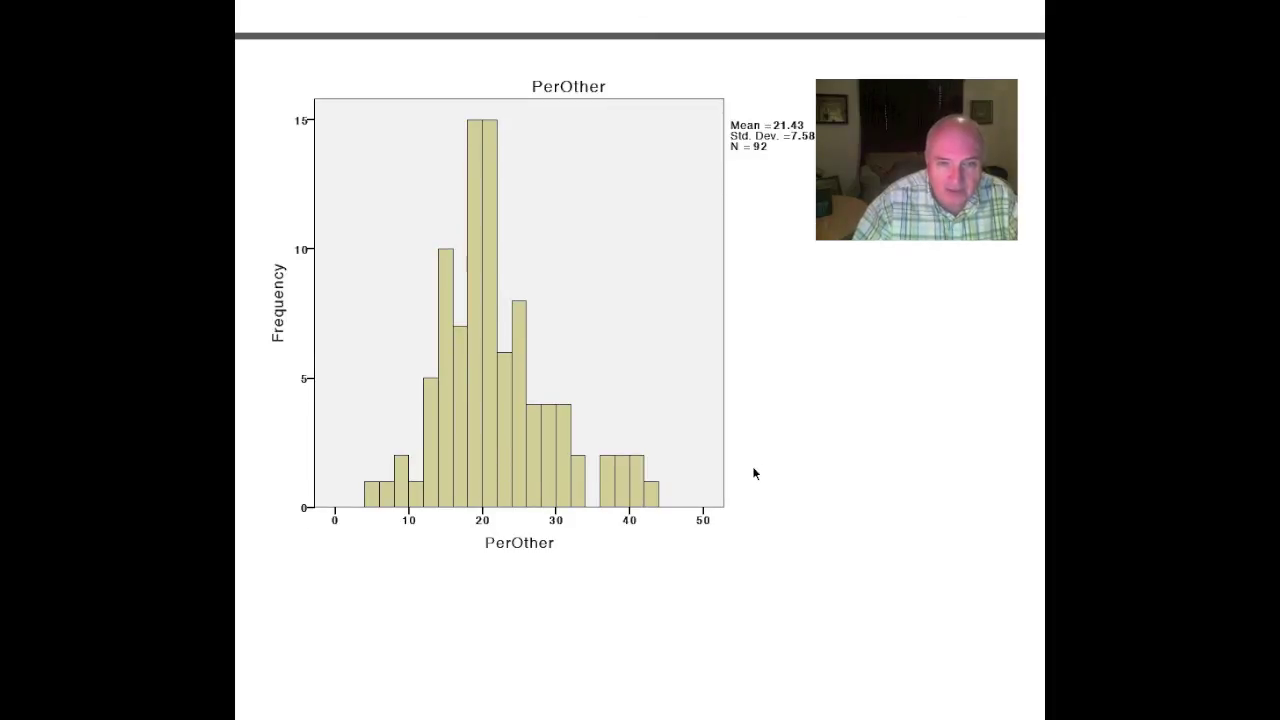
pyautogui.scroll(3, 754, 473)
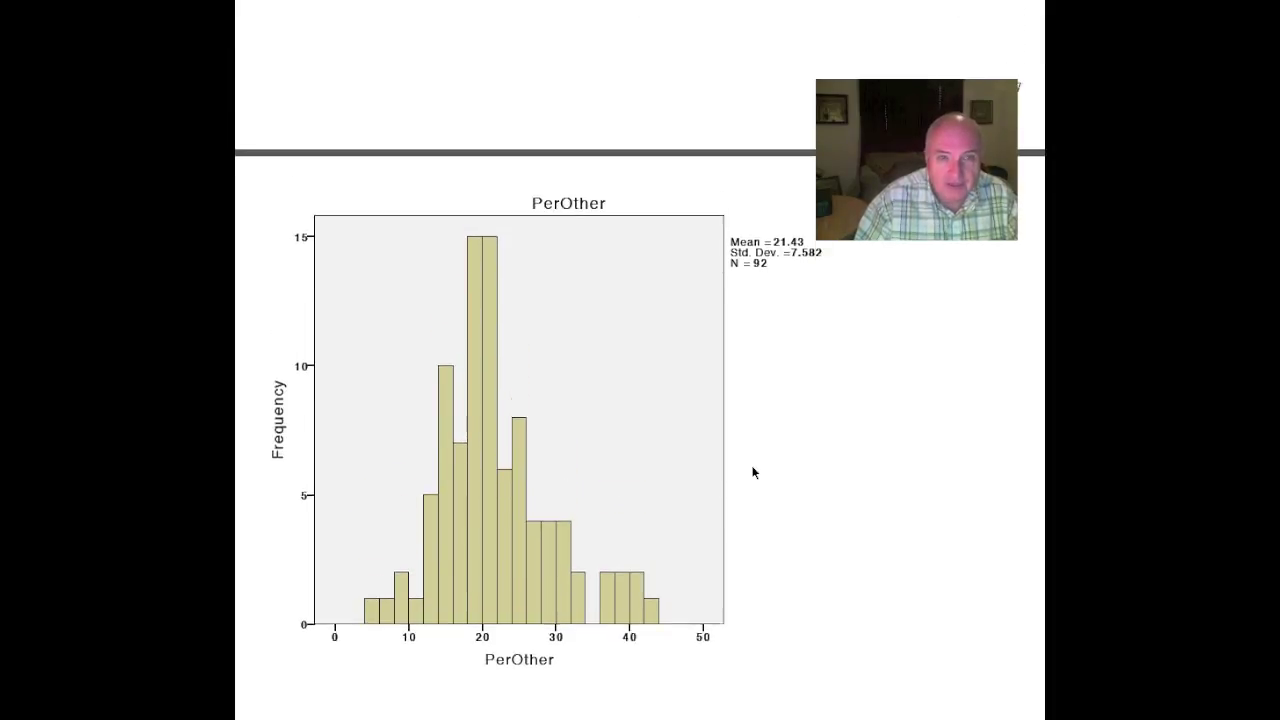
pyautogui.scroll(5, 754, 473)
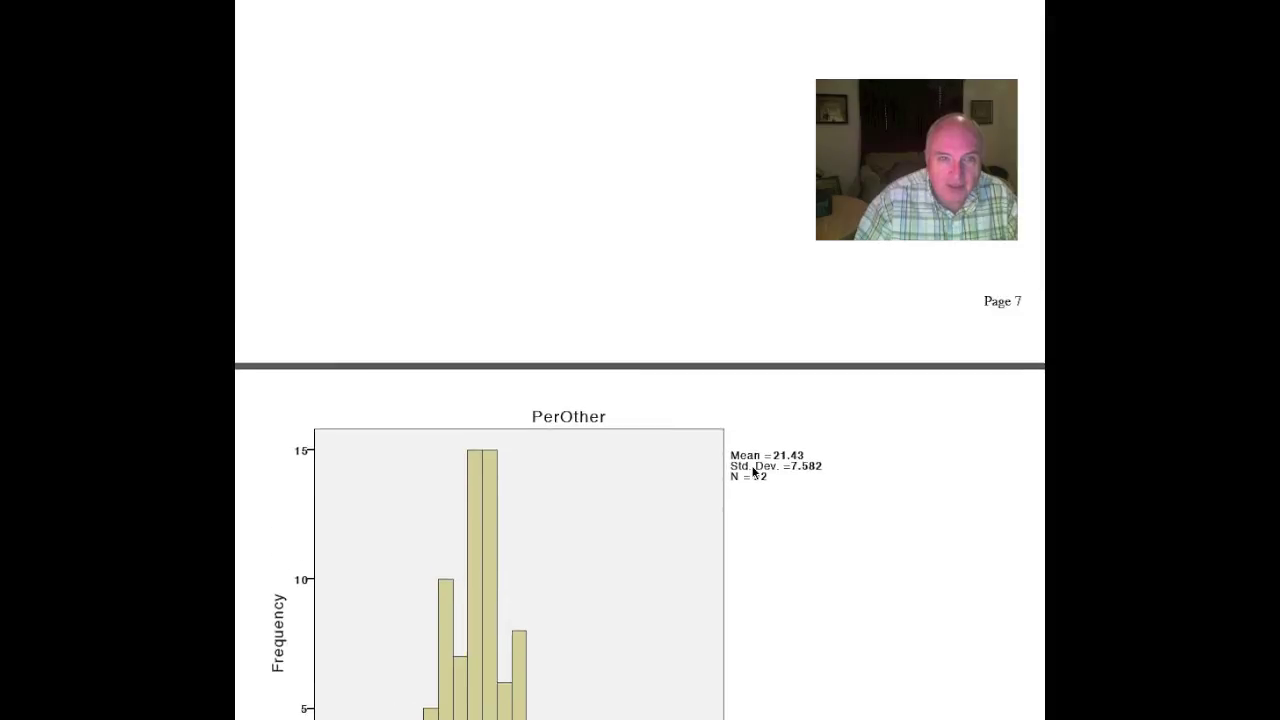
# Scroll back up and return to the PerStudSup histogram (mean 9.54, SD 3.243, N 92)
pyautogui.scroll(5, 754, 473)
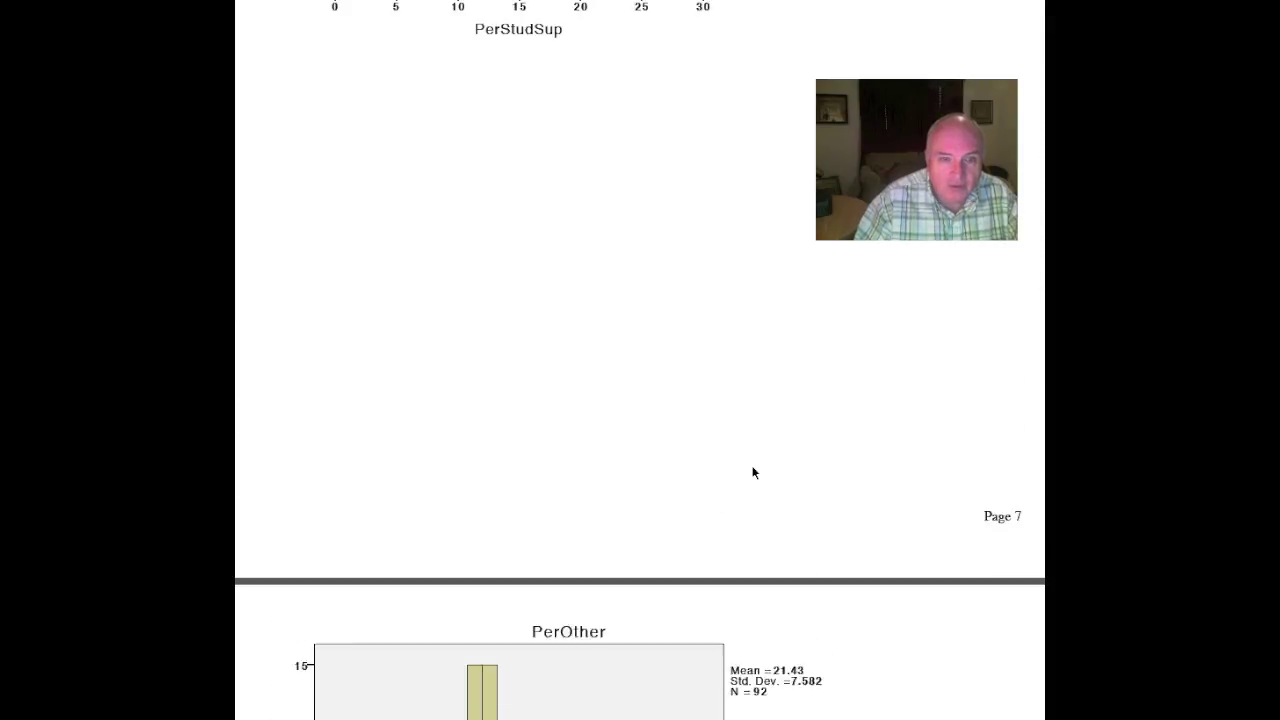
pyautogui.scroll(4, 754, 473)
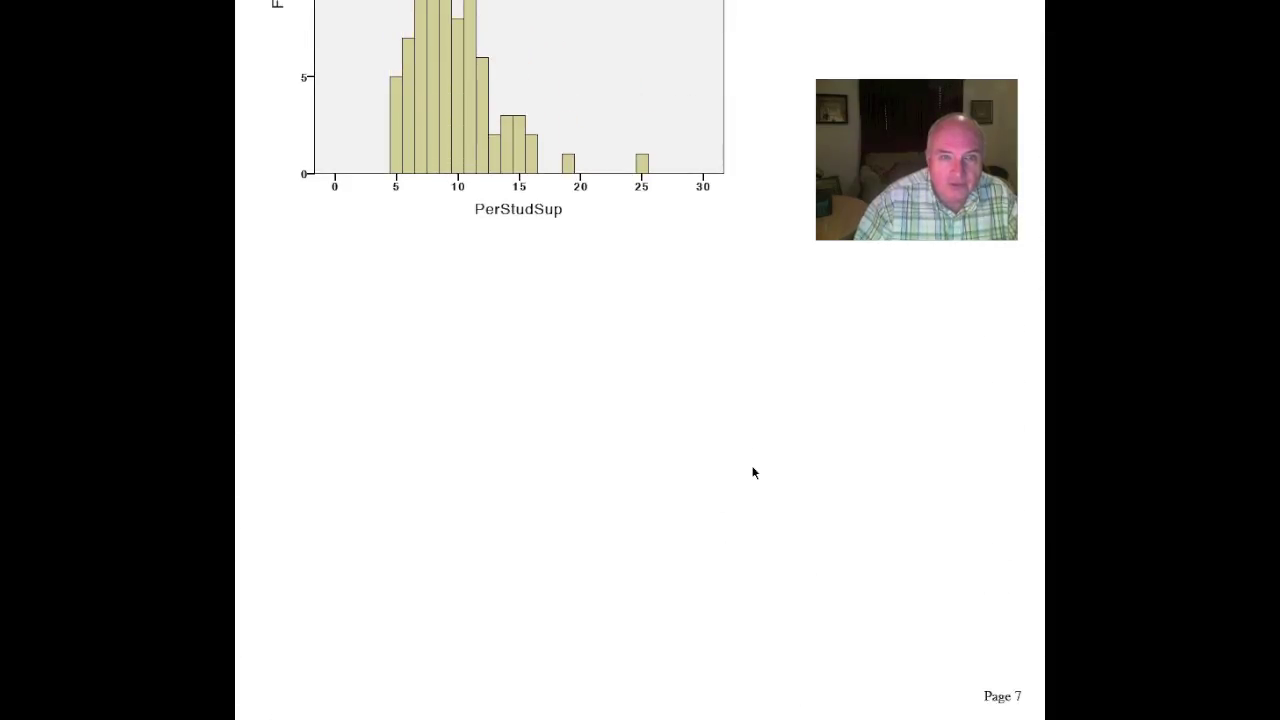
pyautogui.scroll(3, 754, 473)
pyautogui.scroll(2, 754, 473)
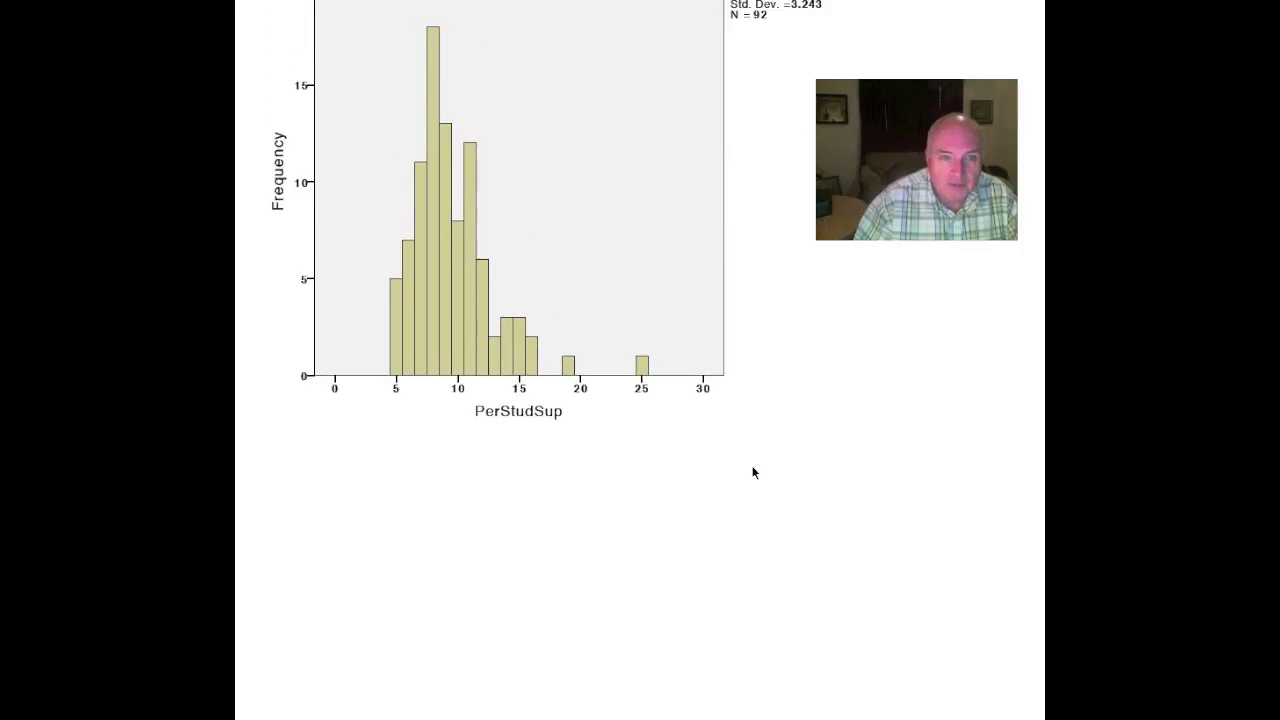
pyautogui.scroll(2, 754, 473)
pyautogui.scroll(3, 754, 473)
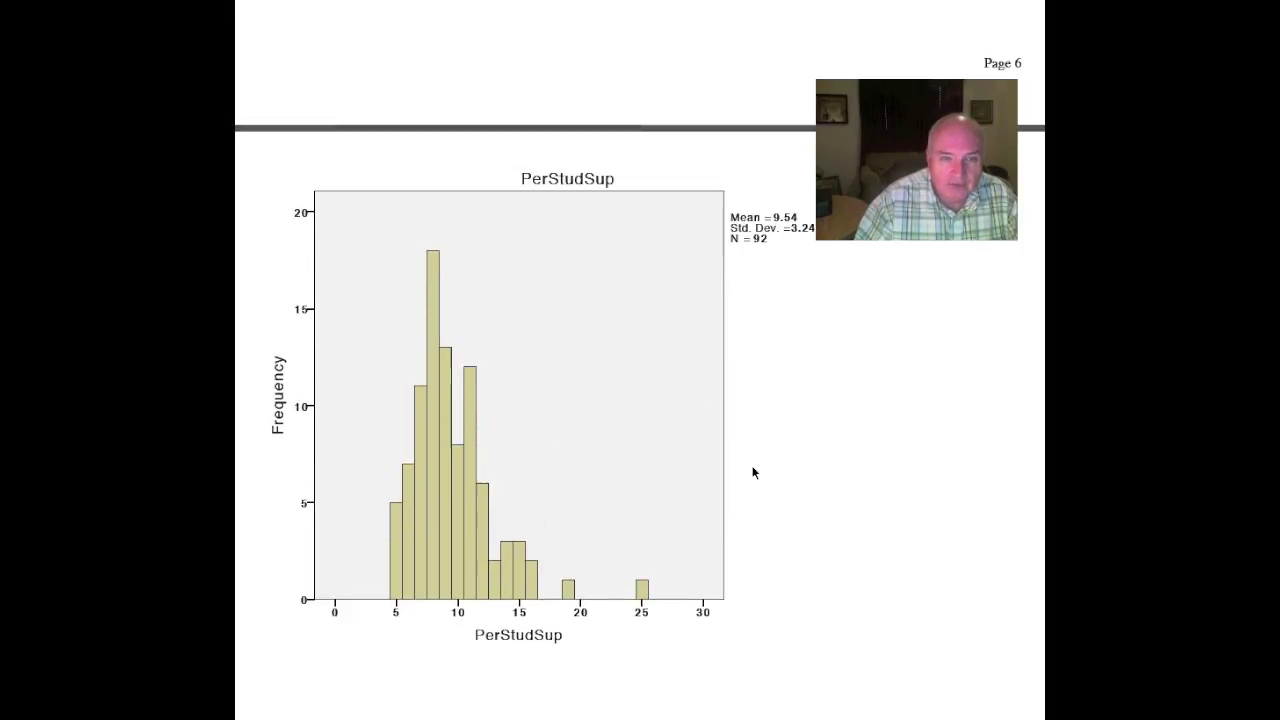
pyautogui.scroll(4, 754, 473)
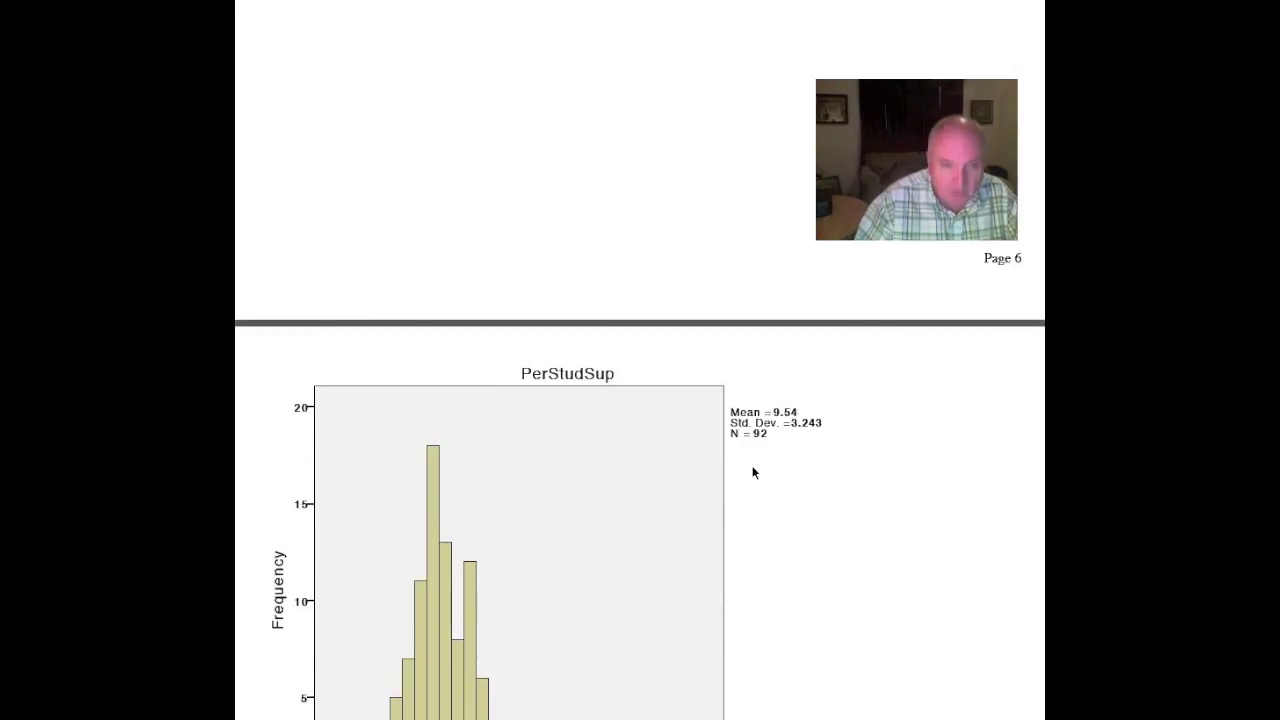
pyautogui.scroll(6, 754, 473)
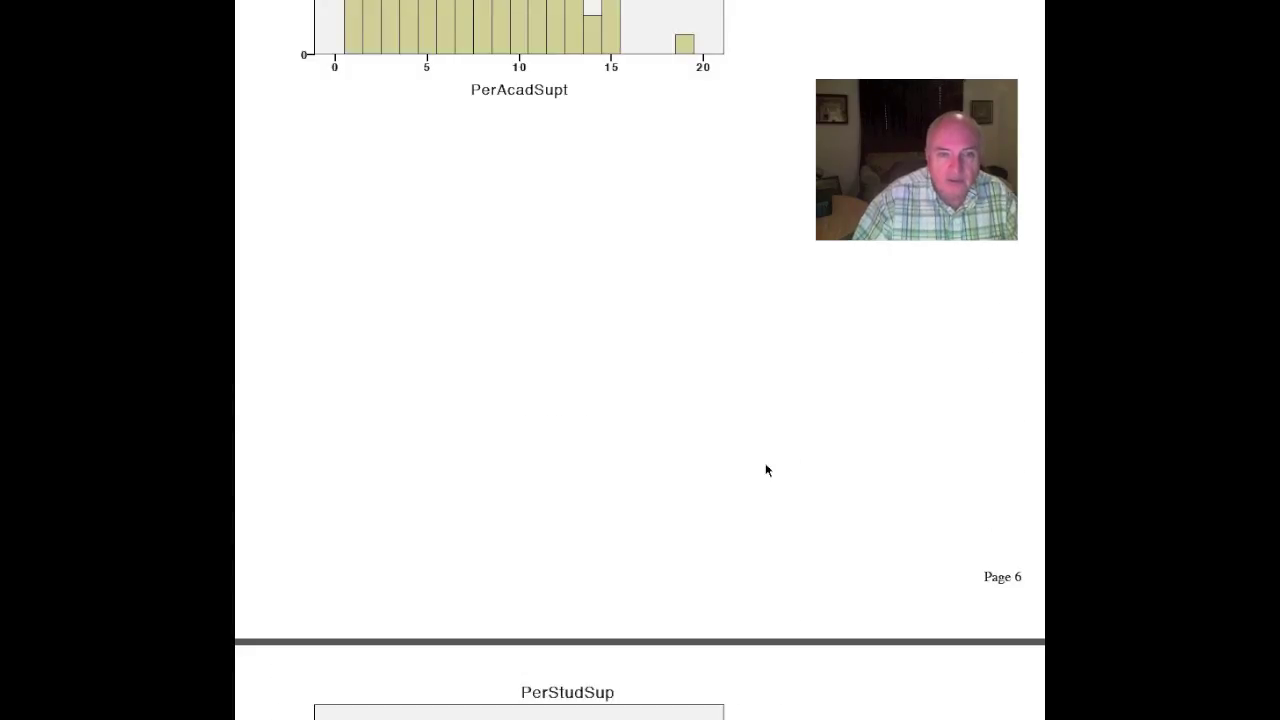
pyautogui.scroll(-3, 767, 470)
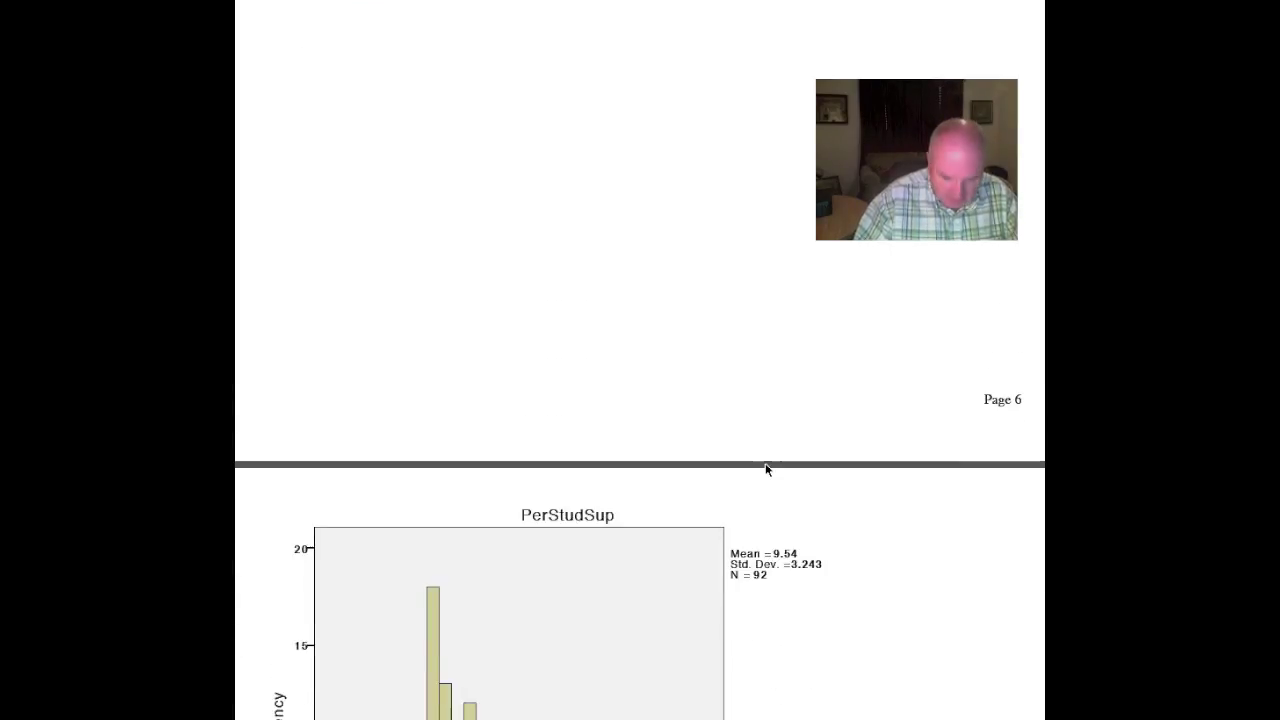
pyautogui.scroll(-4, 767, 470)
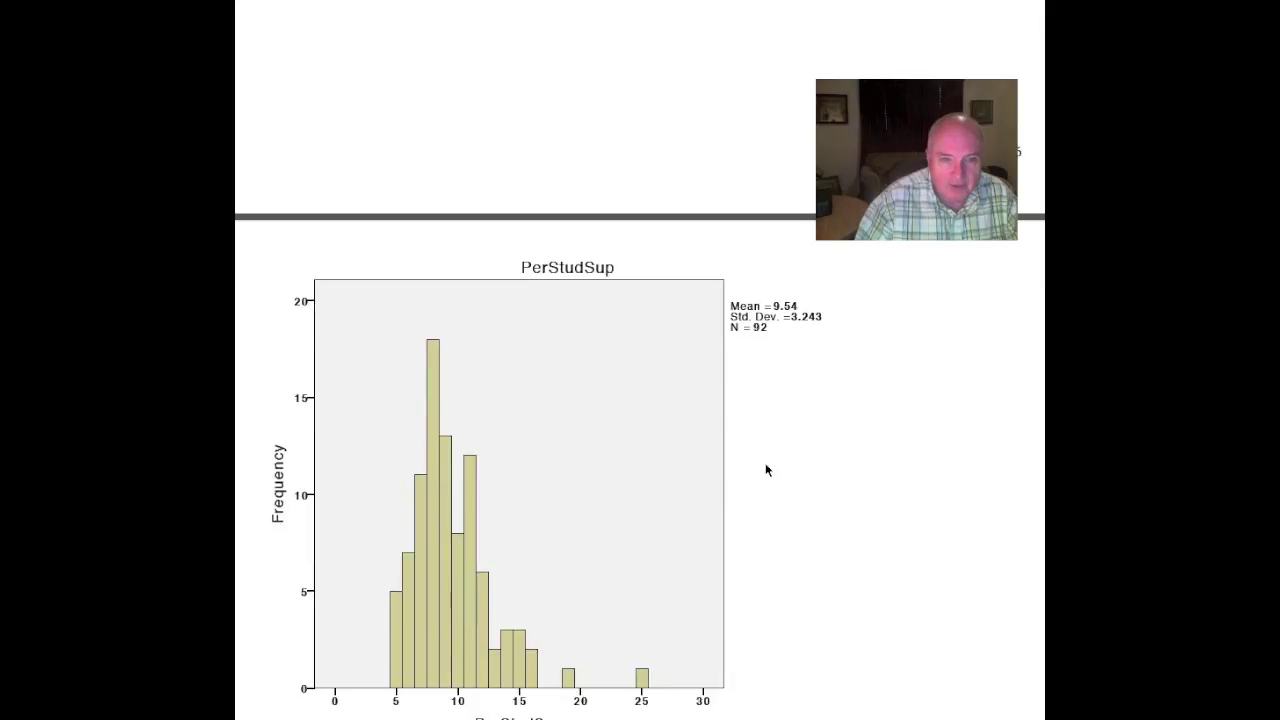
pyautogui.scroll(-2, 767, 470)
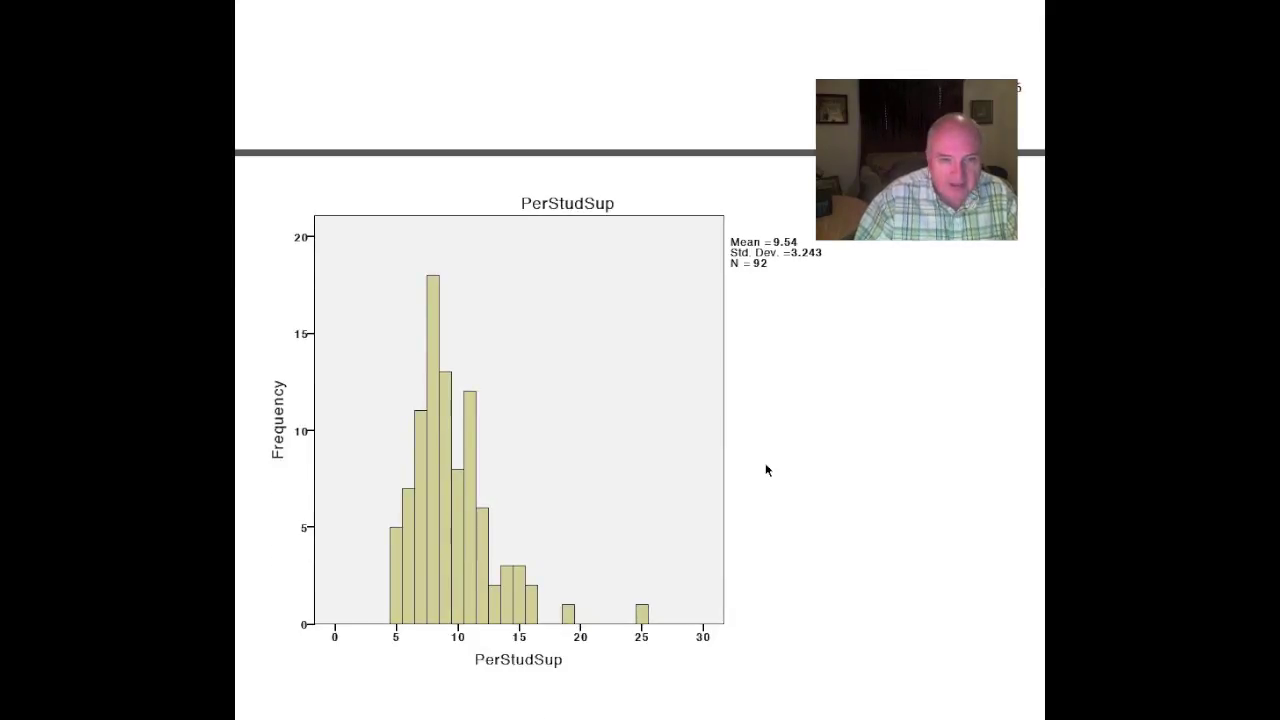